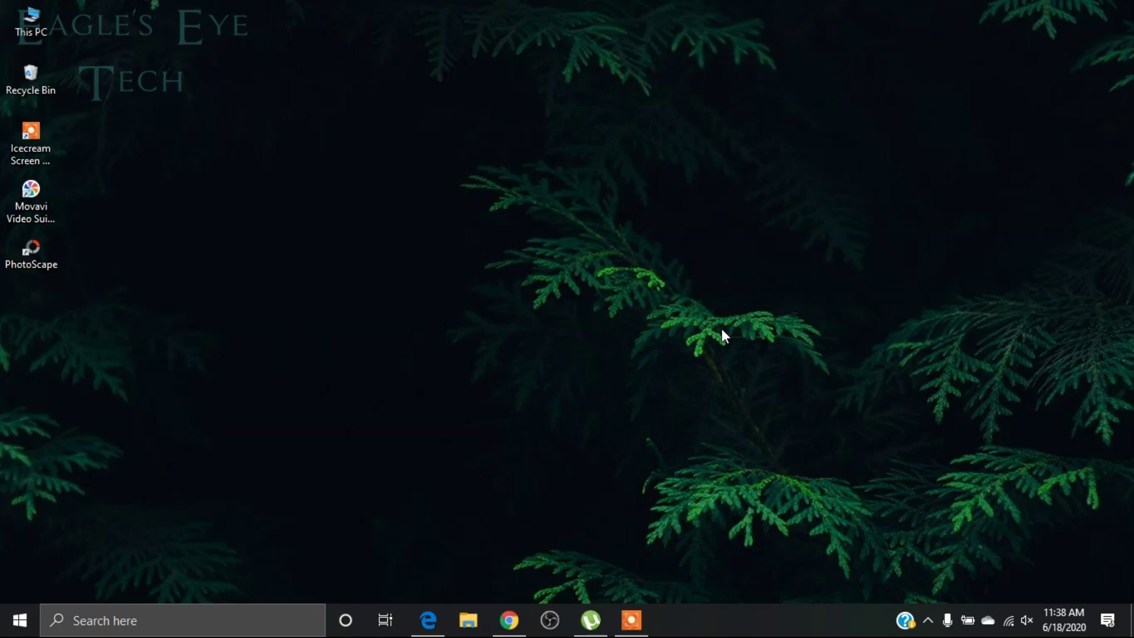
Search Google for 'ad block' and open the Adblock Plus - free ad blocker store listing.
{"action": "left_click", "coordinate": [508, 621]}
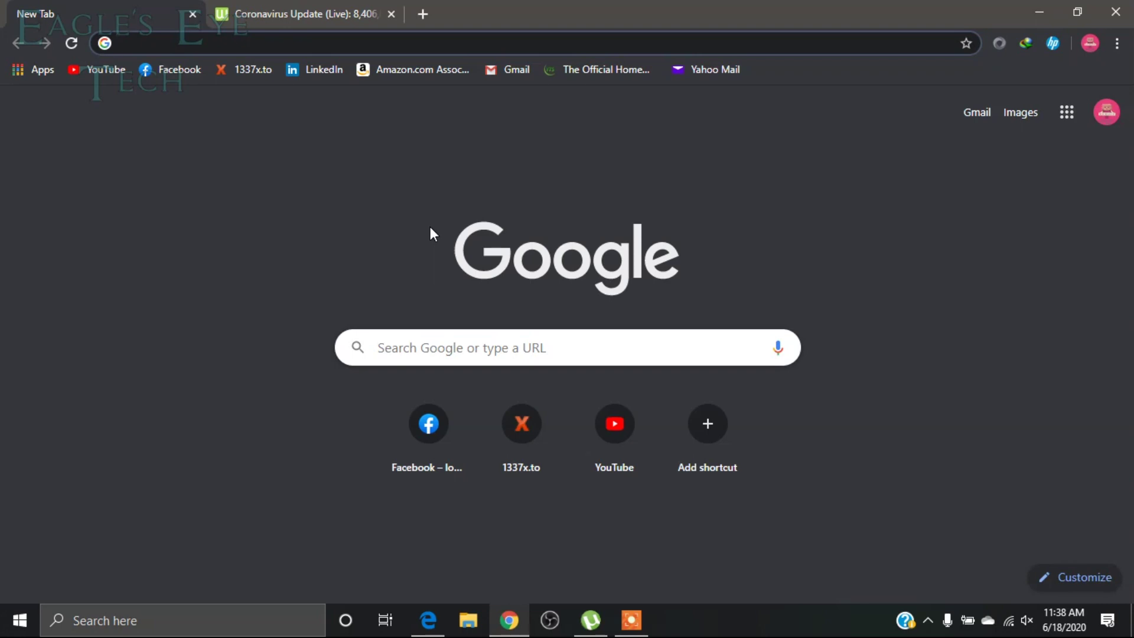
{"action": "type", "text": "ad bloc"}
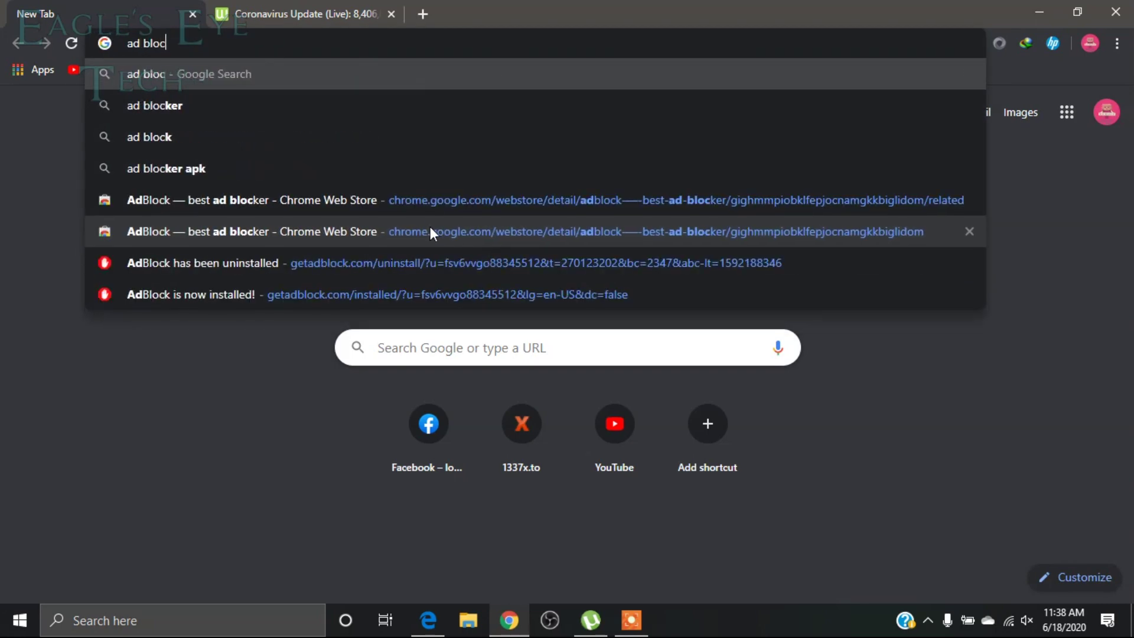
{"action": "type", "text": "k"}
{"action": "key", "text": "Return"}
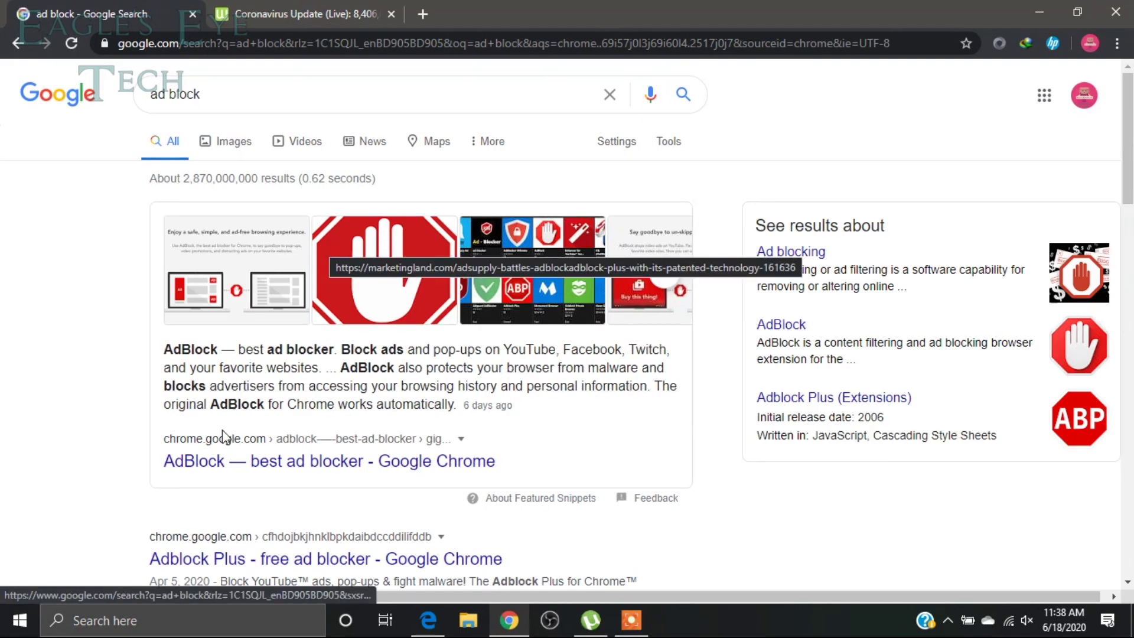
{"action": "left_click", "coordinate": [334, 564]}
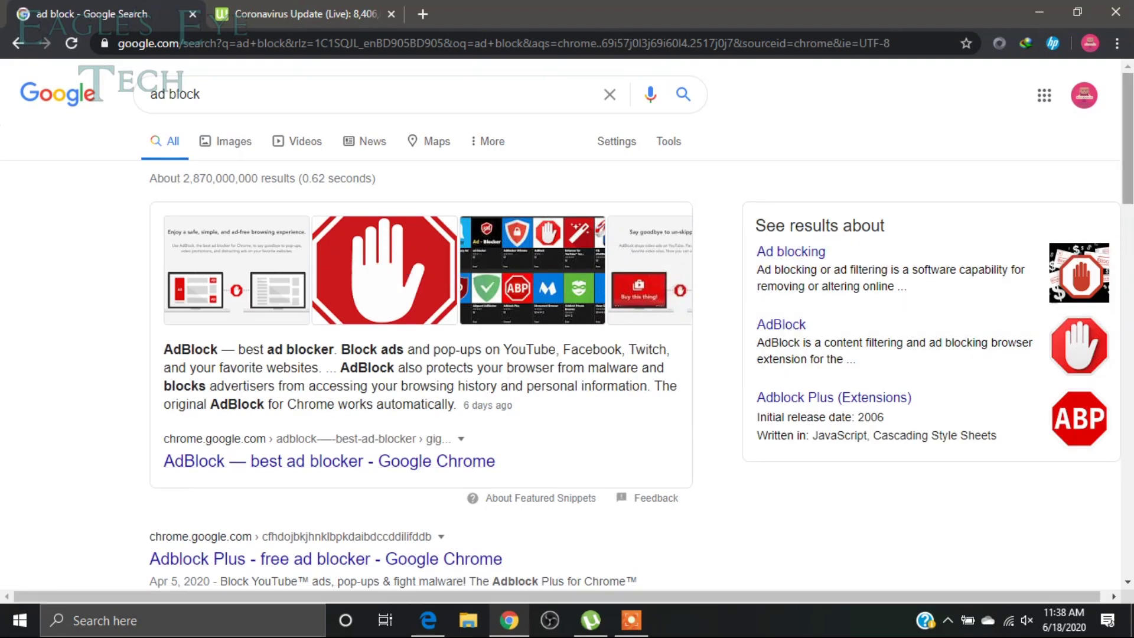
{"action": "left_click_drag", "start_coordinate": [1125, 176], "coordinate": [1122, 237]}
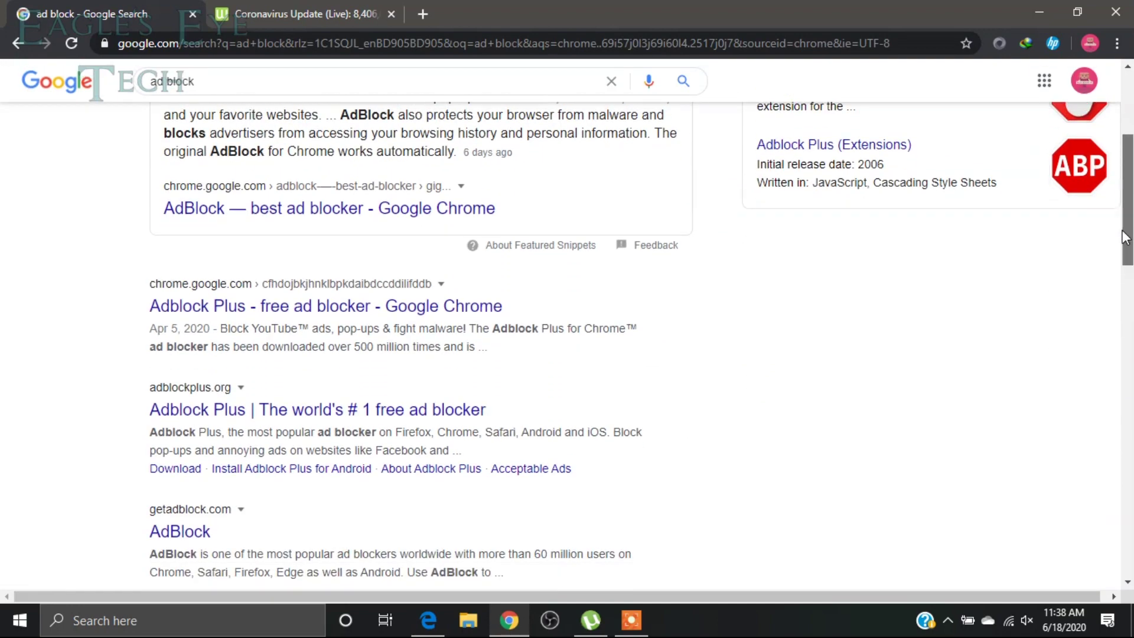
{"action": "left_click_drag", "start_coordinate": [1123, 236], "coordinate": [1126, 199]}
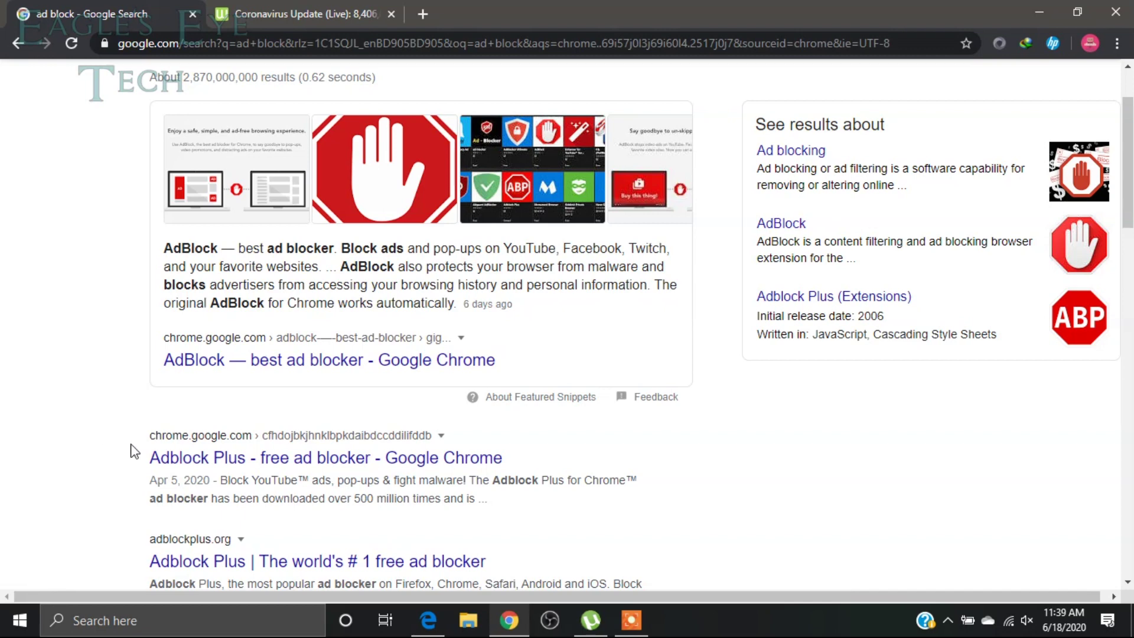
{"action": "left_click", "coordinate": [246, 457]}
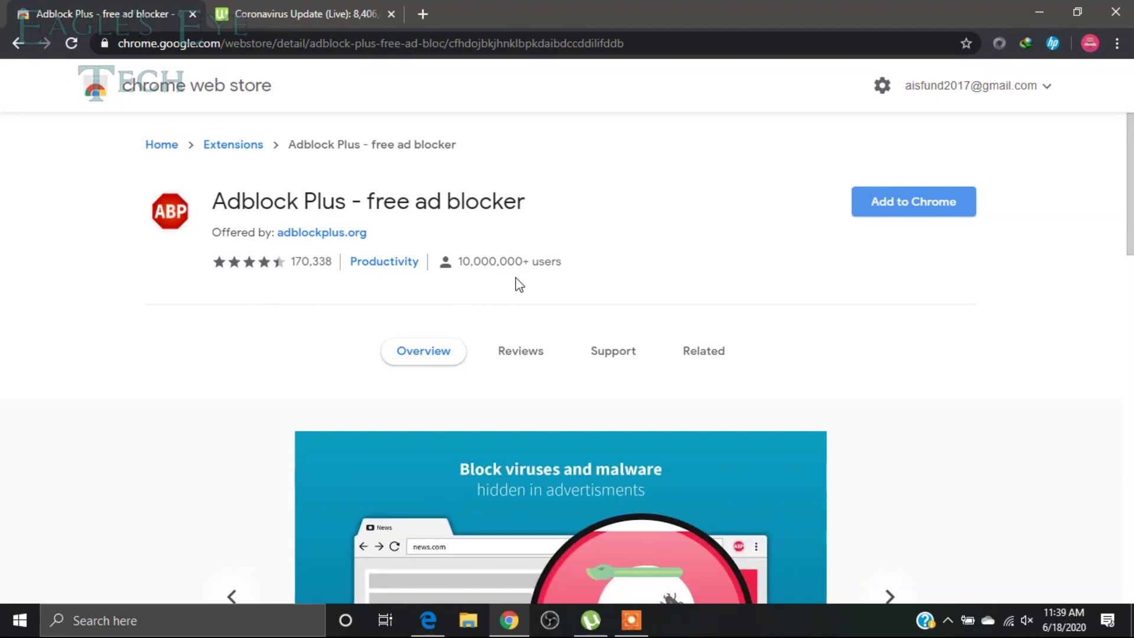
Add Adblock Plus to Chrome and check its blocked-items popup.
{"action": "left_click", "coordinate": [933, 209]}
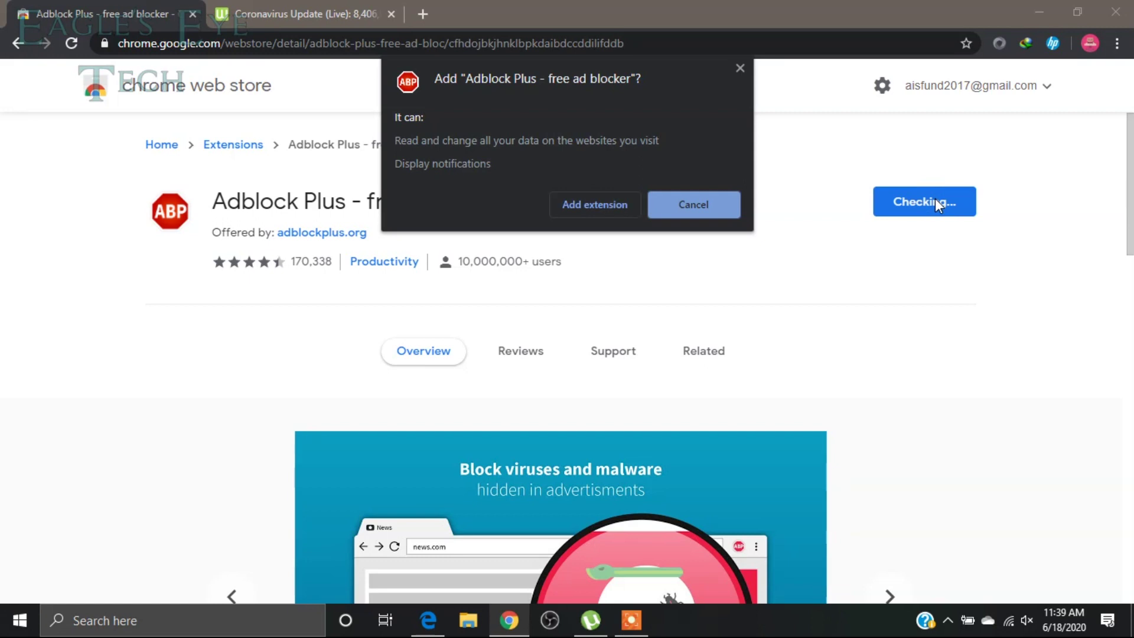
{"action": "left_click", "coordinate": [601, 205]}
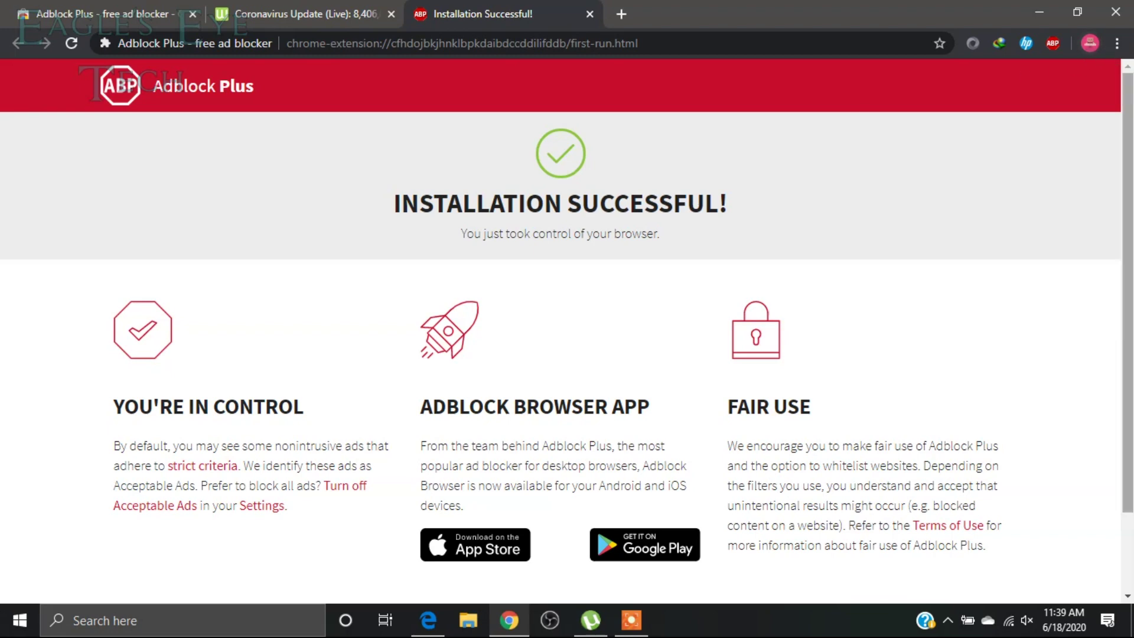
{"action": "scroll", "coordinate": [1107, 71], "scroll_direction": "down", "scroll_amount": 1}
{"action": "scroll", "coordinate": [1113, 79], "scroll_direction": "up", "scroll_amount": 1}
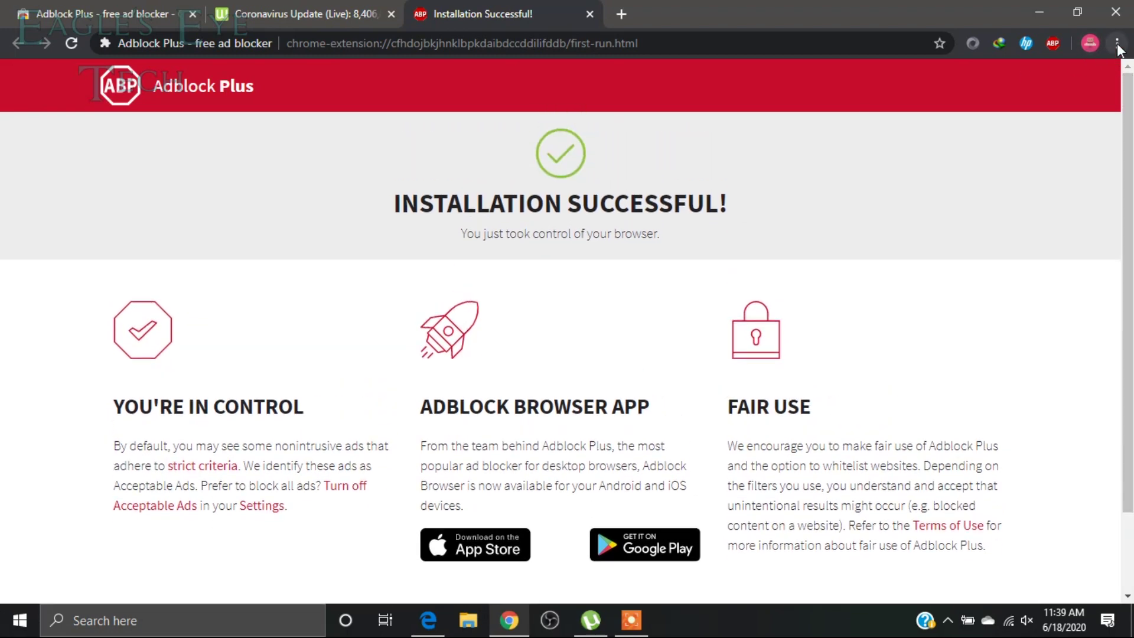
{"action": "left_click", "coordinate": [1055, 42]}
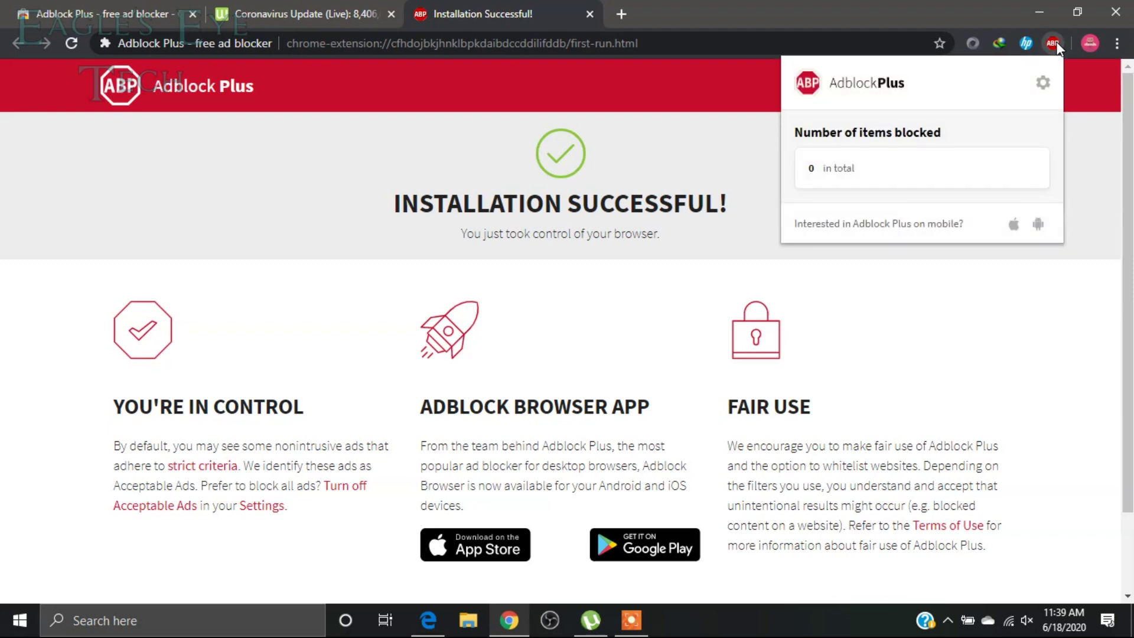
{"action": "left_click", "coordinate": [1054, 43]}
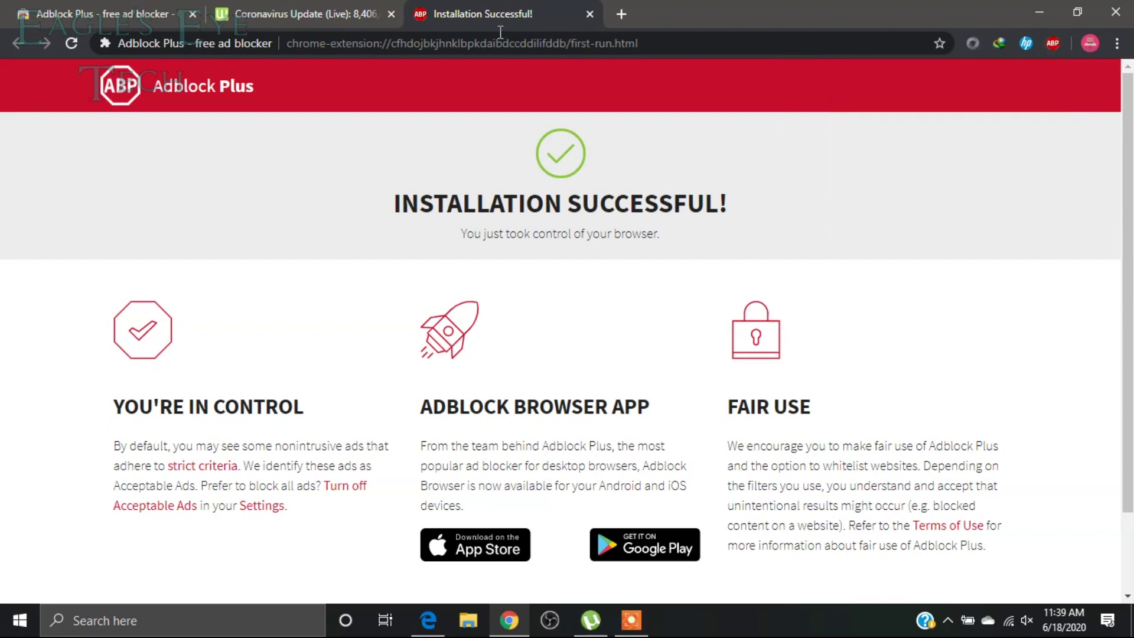
{"action": "left_click", "coordinate": [326, 10]}
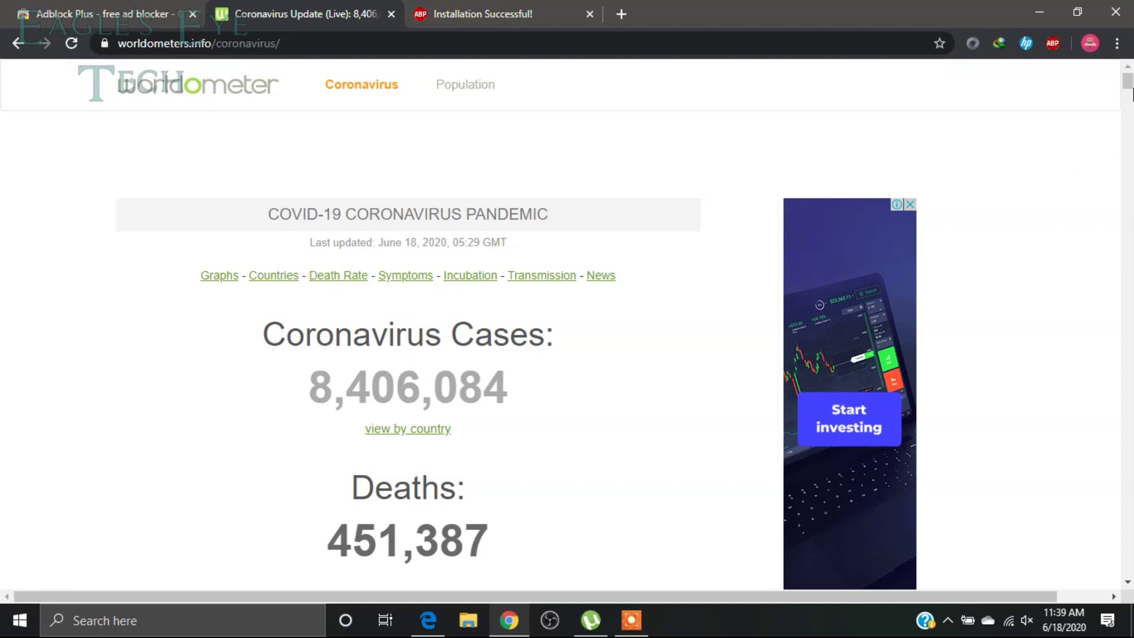
{"action": "left_click_drag", "start_coordinate": [1129, 85], "coordinate": [1129, 87]}
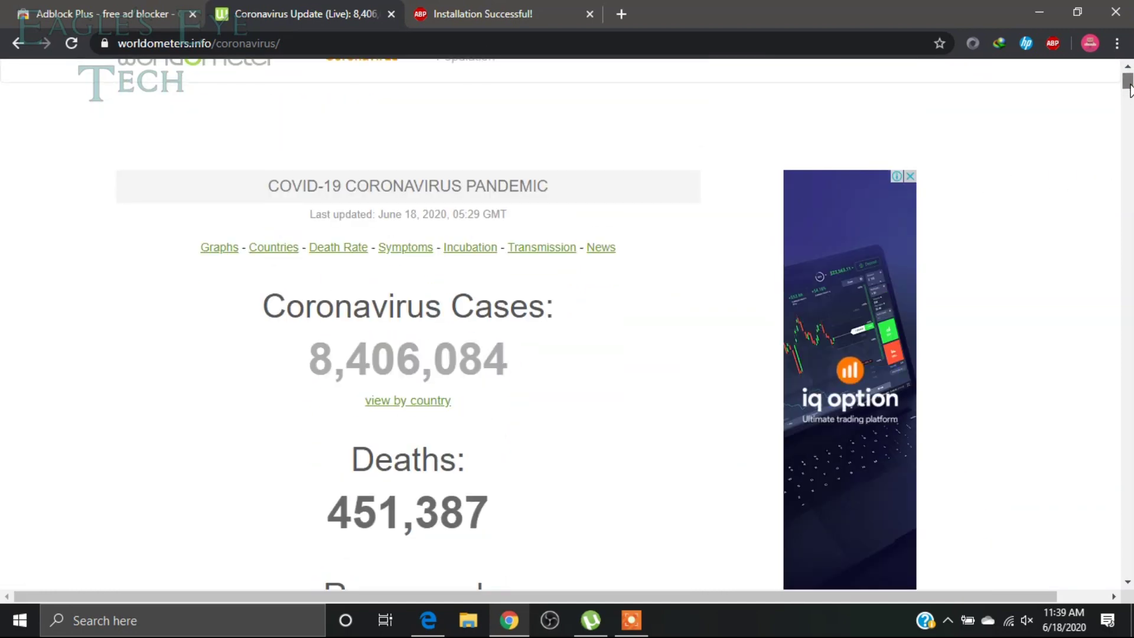
{"action": "mouse_move", "coordinate": [1129, 85]}
{"action": "left_mouse_down"}
{"action": "mouse_move", "coordinate": [1130, 126]}
{"action": "mouse_move", "coordinate": [1128, 102]}
{"action": "left_mouse_up"}
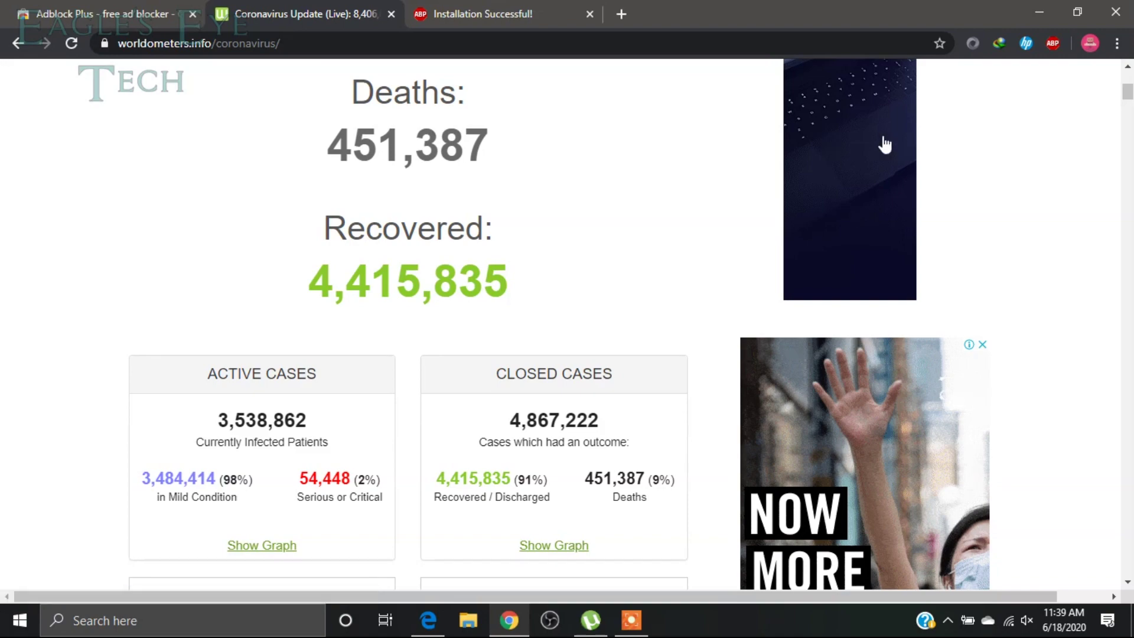
{"action": "left_click_drag", "start_coordinate": [1129, 96], "coordinate": [1129, 89]}
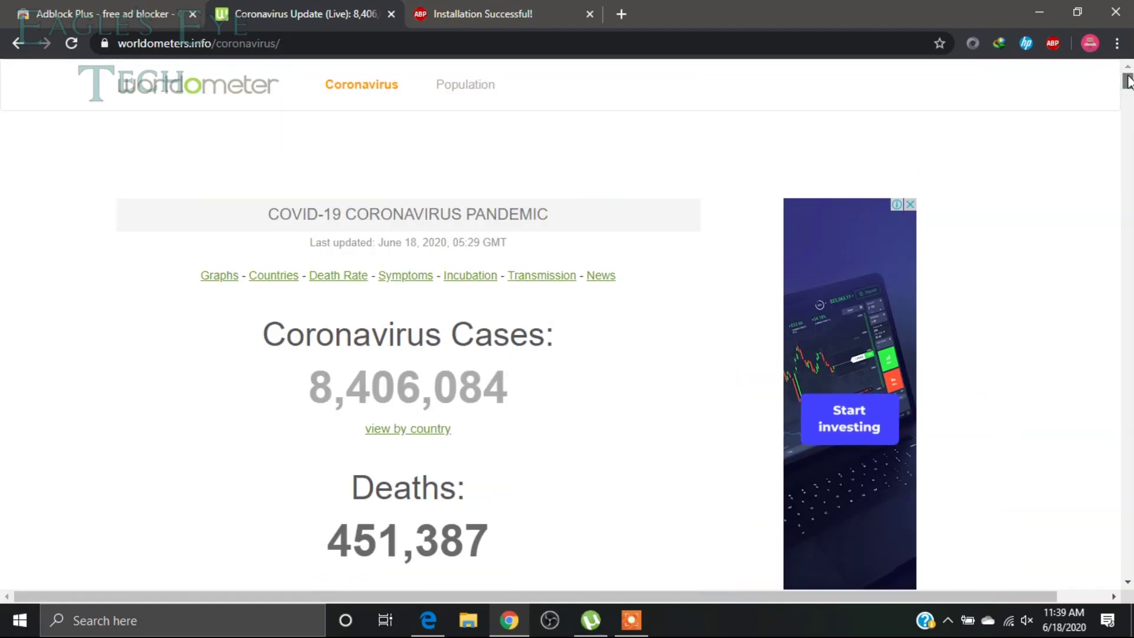
Reload the worldometers page and confirm Adblock Plus shows 11 blocked items.
{"action": "left_click", "coordinate": [75, 44]}
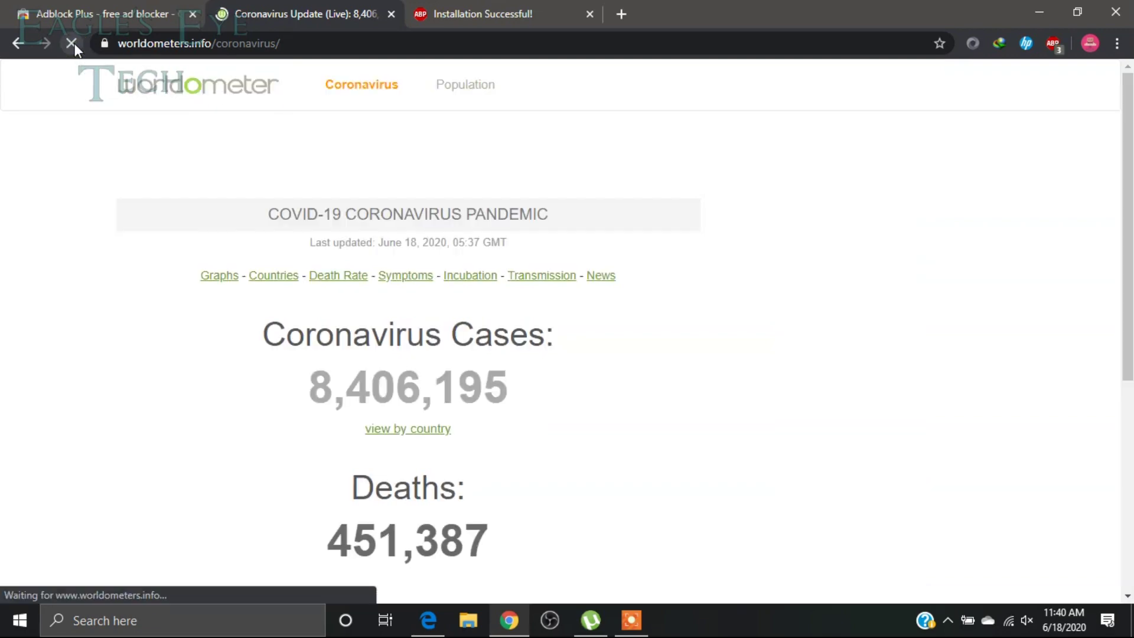
{"action": "mouse_move", "coordinate": [1130, 89]}
{"action": "left_mouse_down"}
{"action": "mouse_move", "coordinate": [1129, 127]}
{"action": "mouse_move", "coordinate": [1129, 116]}
{"action": "left_mouse_up"}
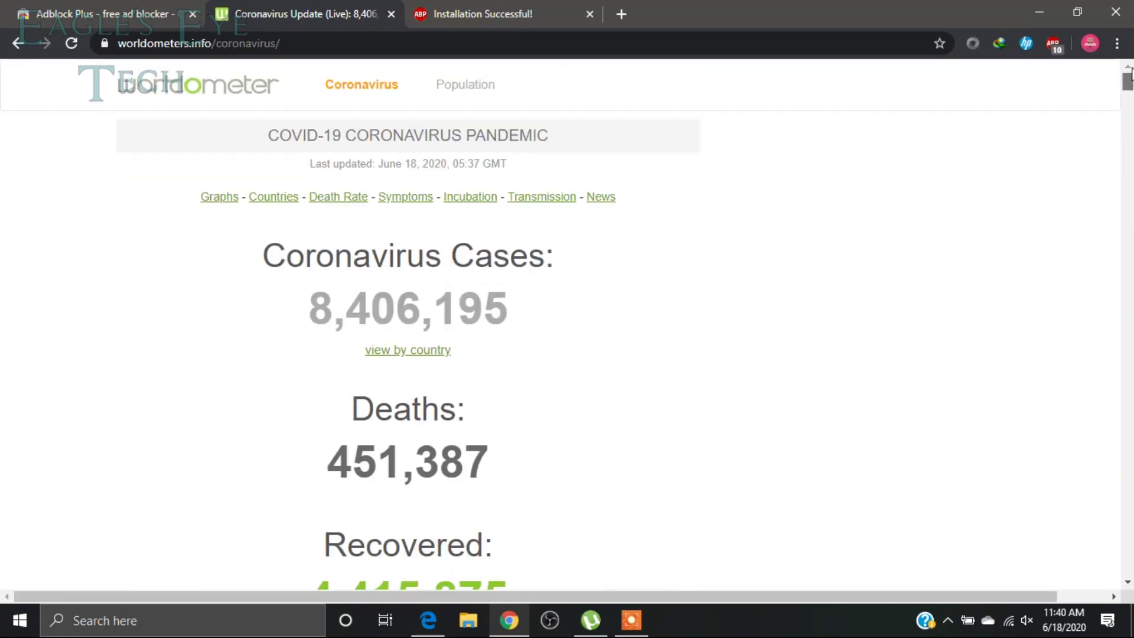
{"action": "mouse_move", "coordinate": [1130, 115]}
{"action": "left_mouse_down"}
{"action": "mouse_move", "coordinate": [1127, 153]}
{"action": "mouse_move", "coordinate": [1127, 82]}
{"action": "left_mouse_up"}
{"action": "left_click", "coordinate": [1051, 44]}
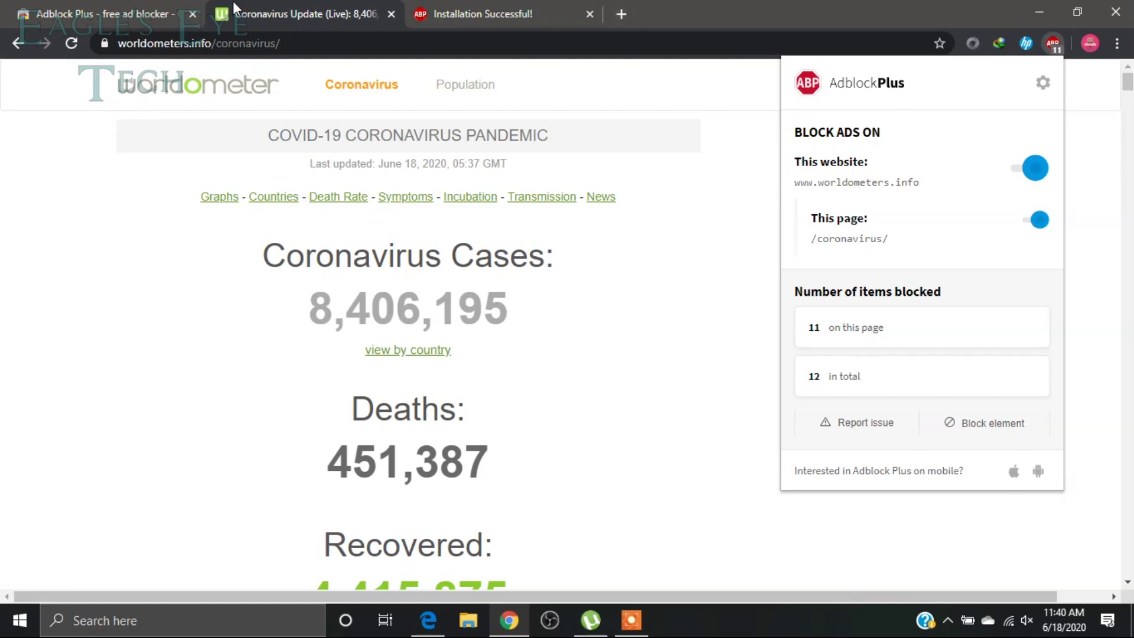
{"action": "left_click", "coordinate": [111, 15]}
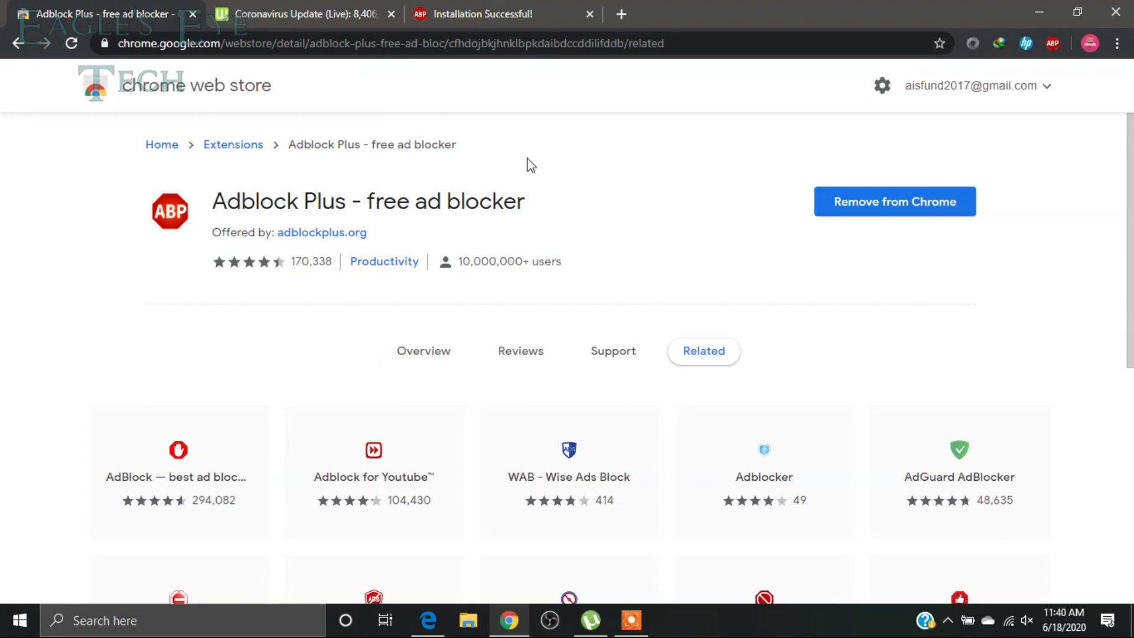
Open the AdBlock — best ad blocker store page and a new empty tab.
{"action": "left_click", "coordinate": [190, 468]}
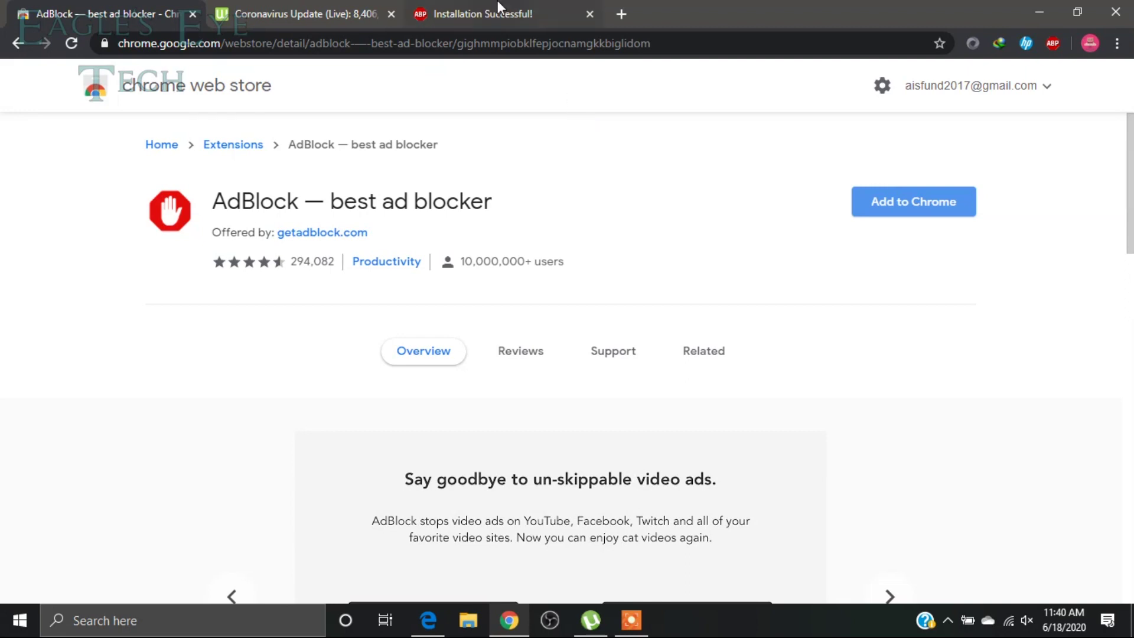
{"action": "left_click", "coordinate": [625, 11]}
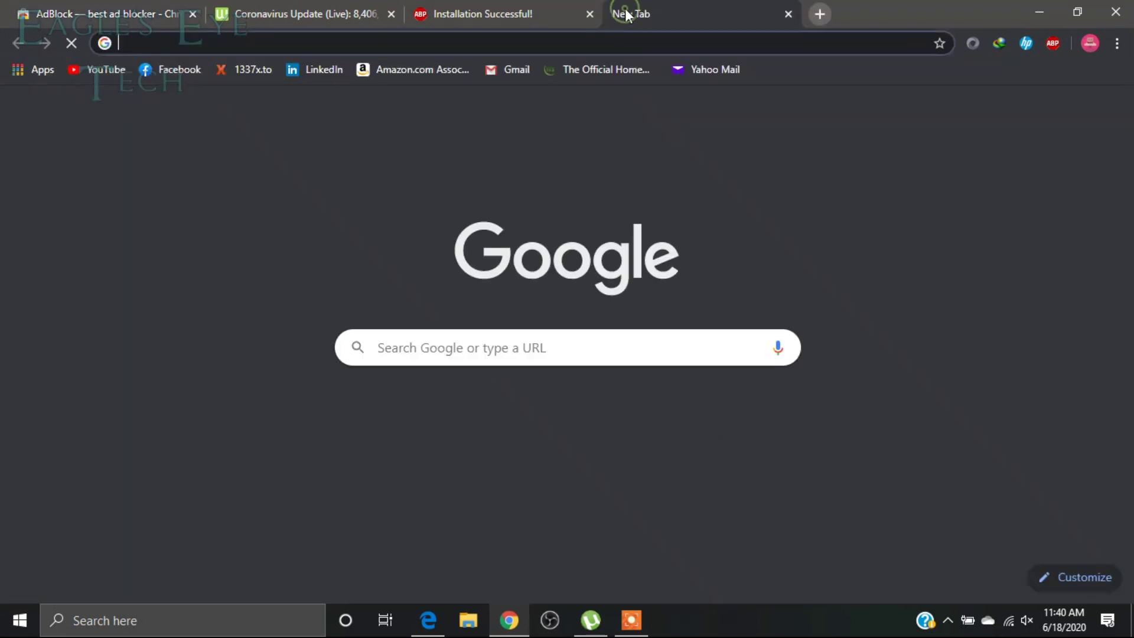
Open Chrome's Extensions page via the menu and Settings, listing Adblock Plus, DotVPN, HP and IDM.
{"action": "left_click", "coordinate": [173, 10]}
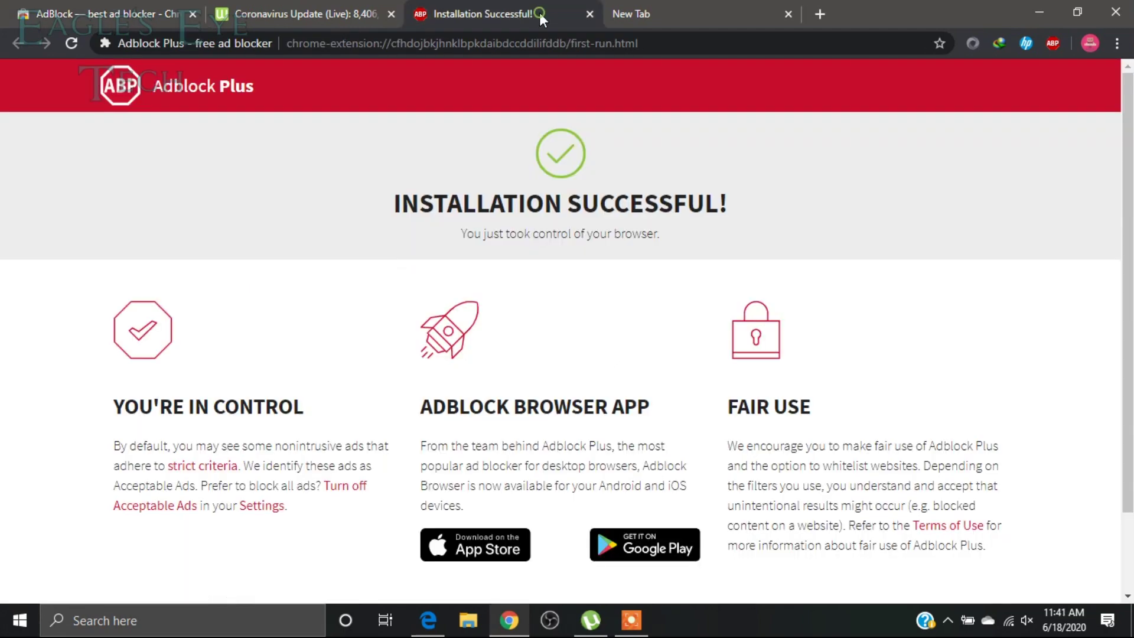
{"action": "left_click", "coordinate": [625, 10]}
{"action": "left_click", "coordinate": [1119, 43]}
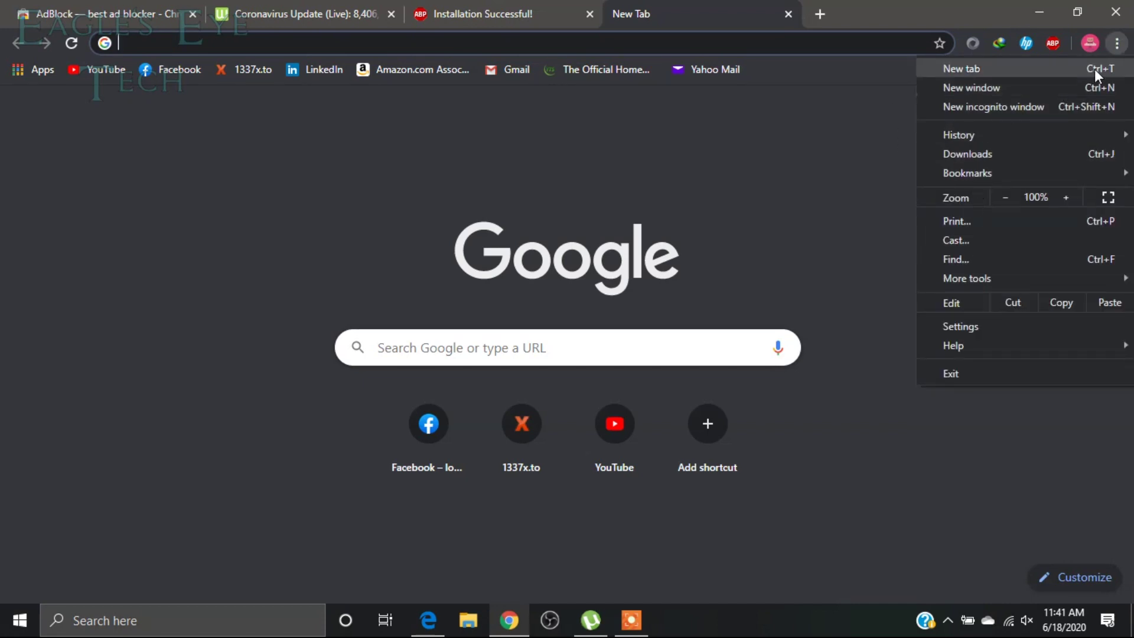
{"action": "mouse_move", "coordinate": [959, 135]}
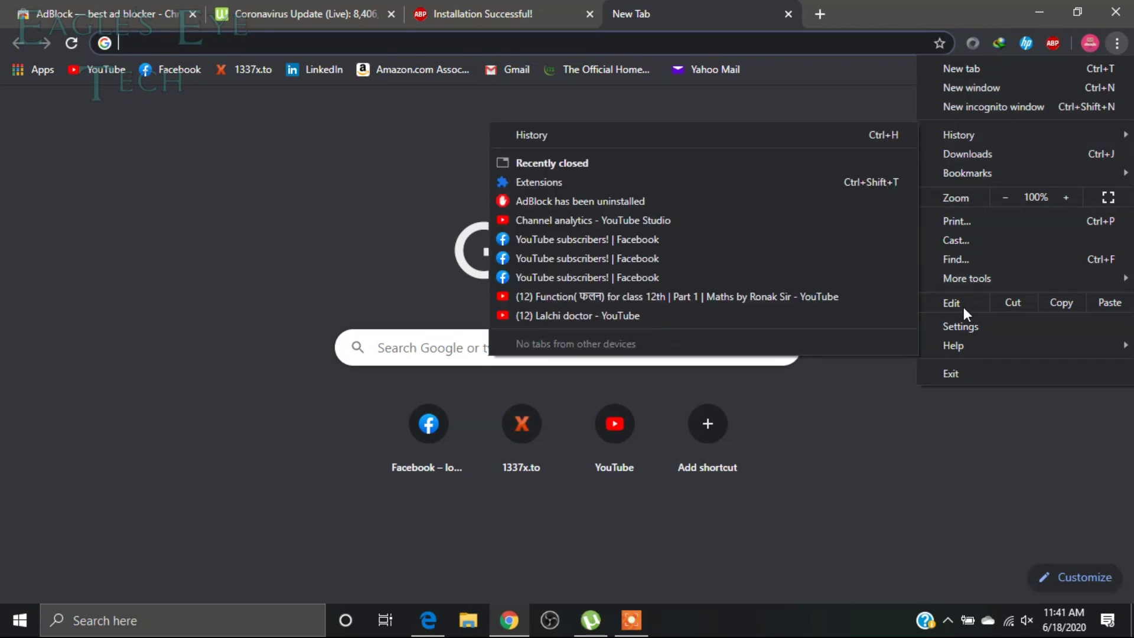
{"action": "left_click", "coordinate": [964, 322]}
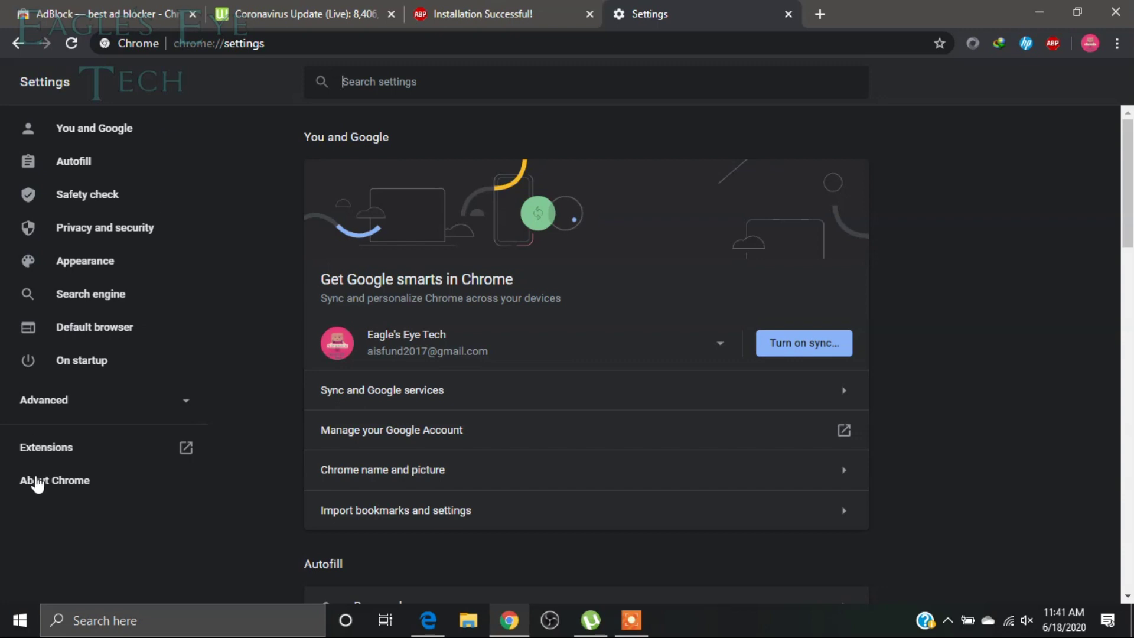
{"action": "left_click", "coordinate": [44, 449]}
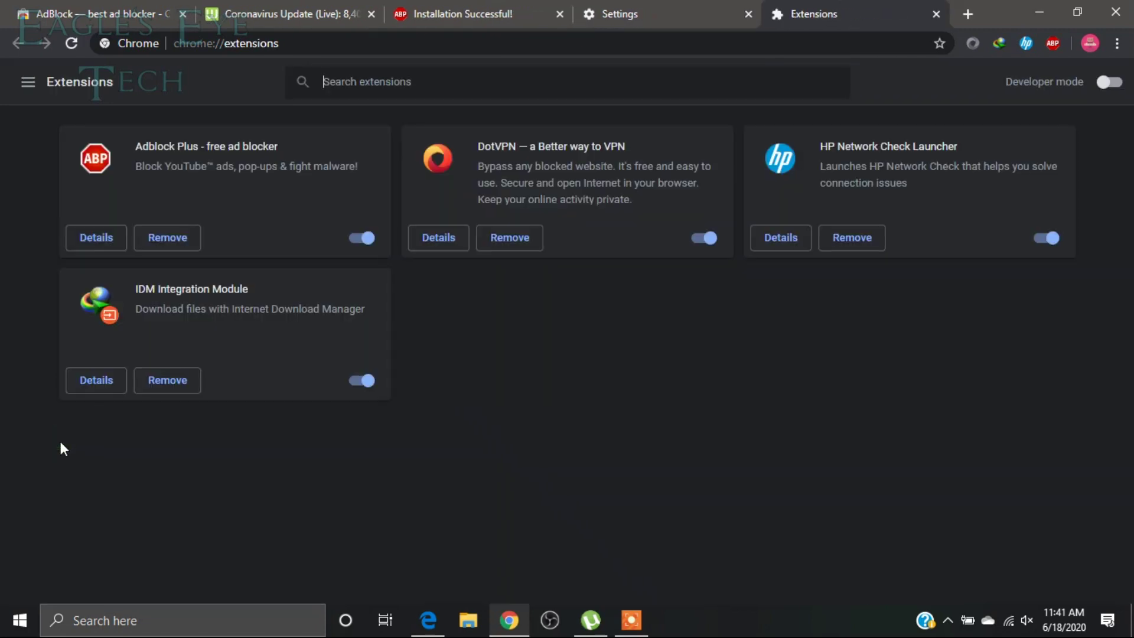
Remove Adblock Plus, submit its uninstall survey, and close the survey tab.
{"action": "left_click", "coordinate": [183, 236]}
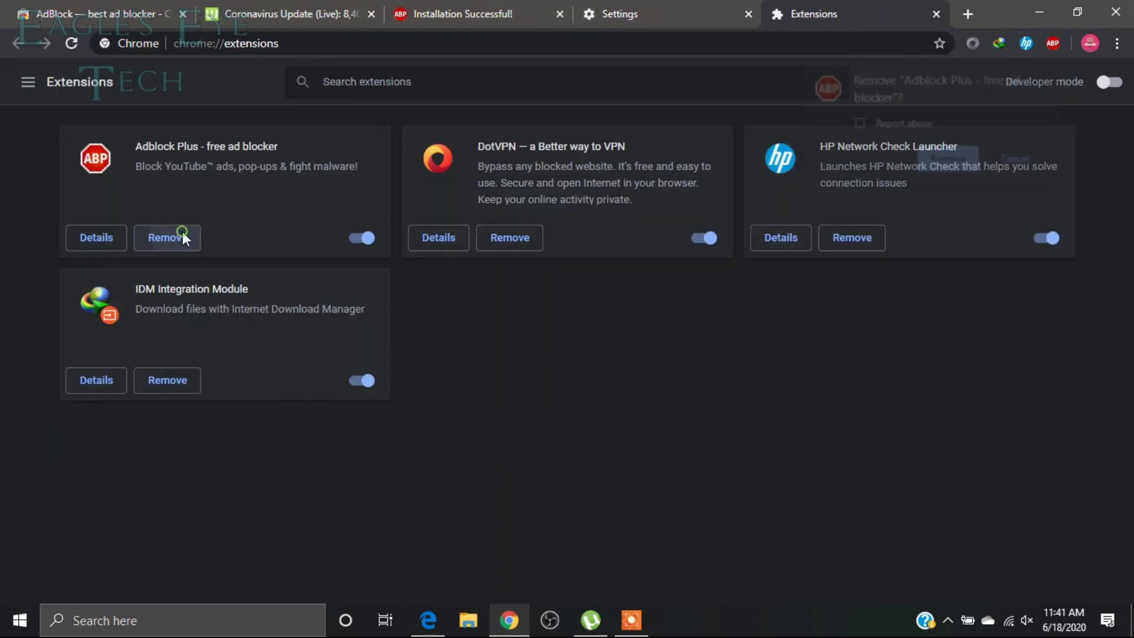
{"action": "left_click", "coordinate": [943, 157]}
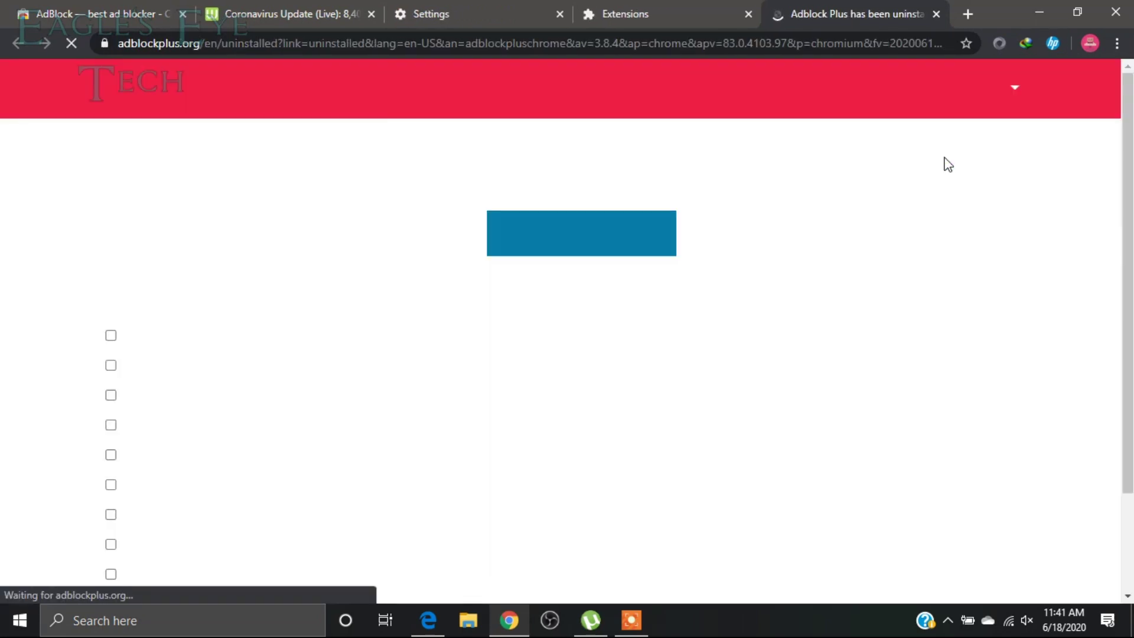
{"action": "scroll", "coordinate": [473, 351], "scroll_direction": "down", "scroll_amount": 2}
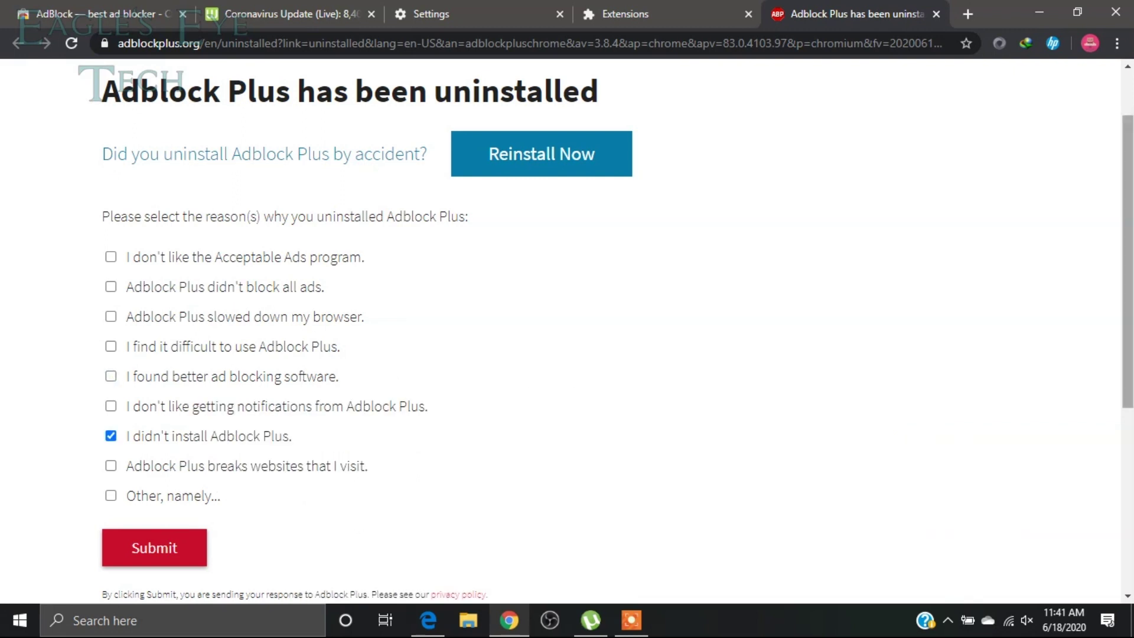
{"action": "scroll", "coordinate": [1089, 347], "scroll_direction": "down", "scroll_amount": 1}
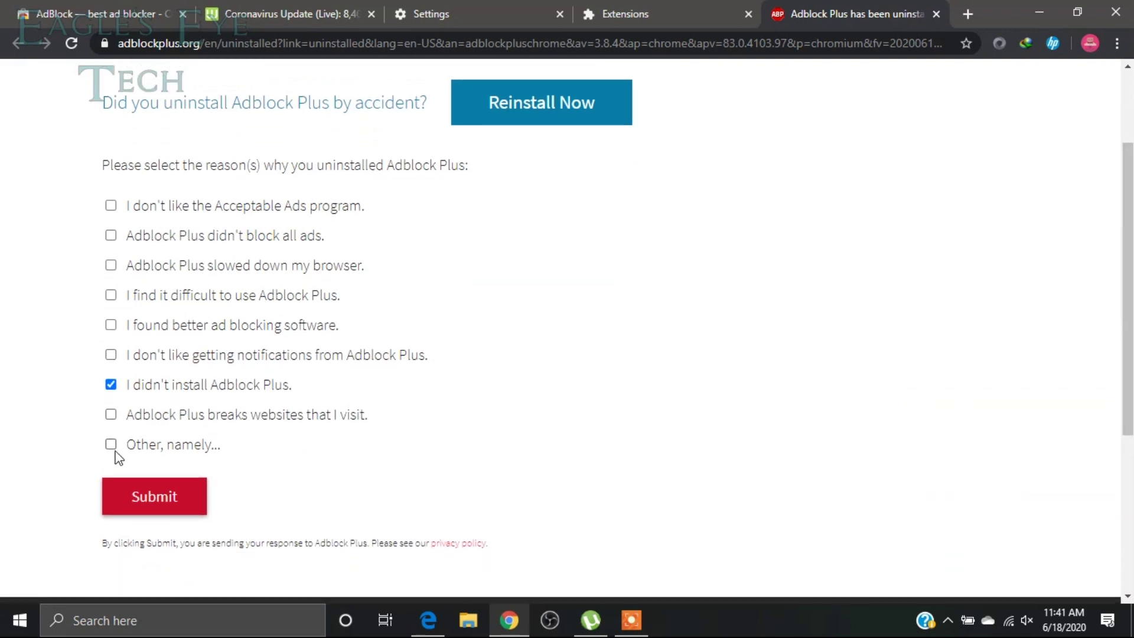
{"action": "left_click", "coordinate": [156, 500]}
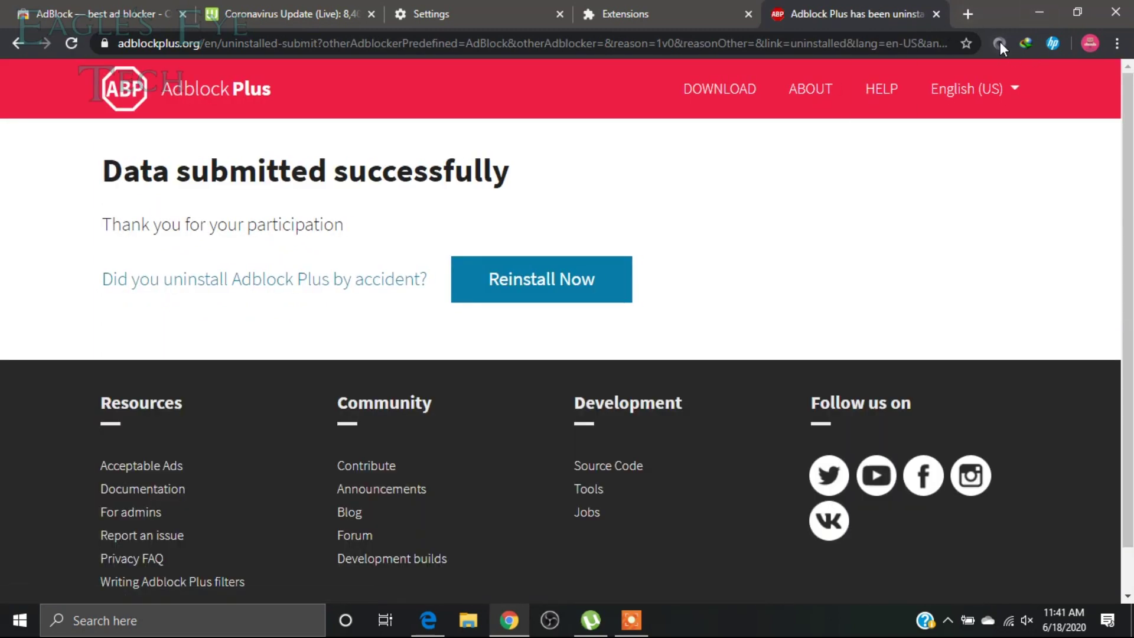
{"action": "left_click", "coordinate": [937, 14]}
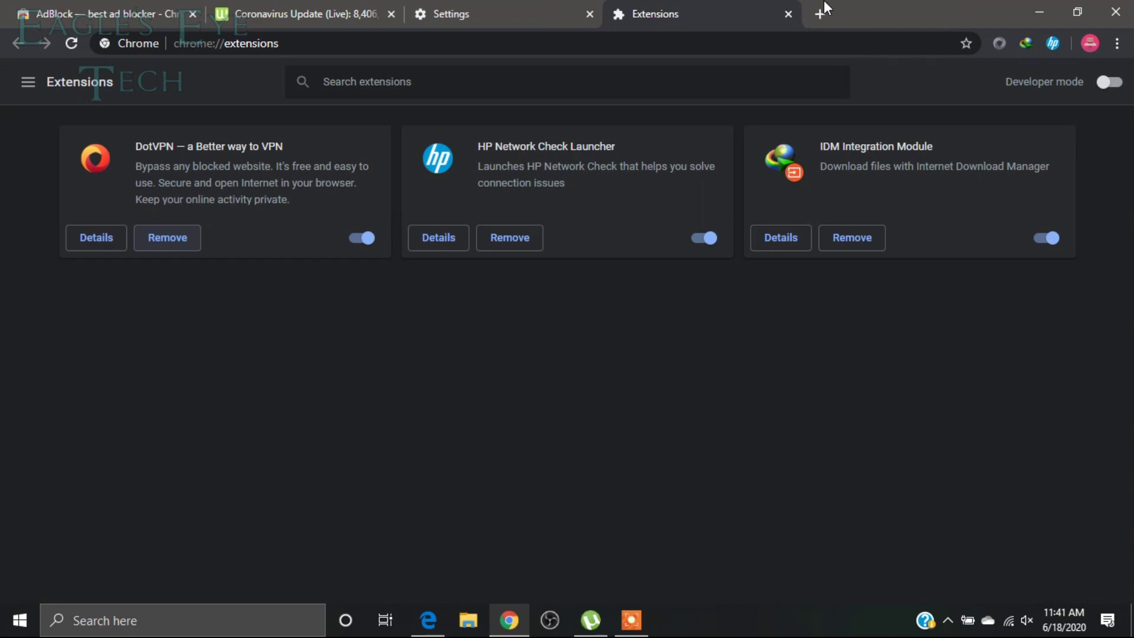
Add AdBlock — best ad blocker to Chrome and verify it on the Extensions page.
{"action": "left_click", "coordinate": [171, 21]}
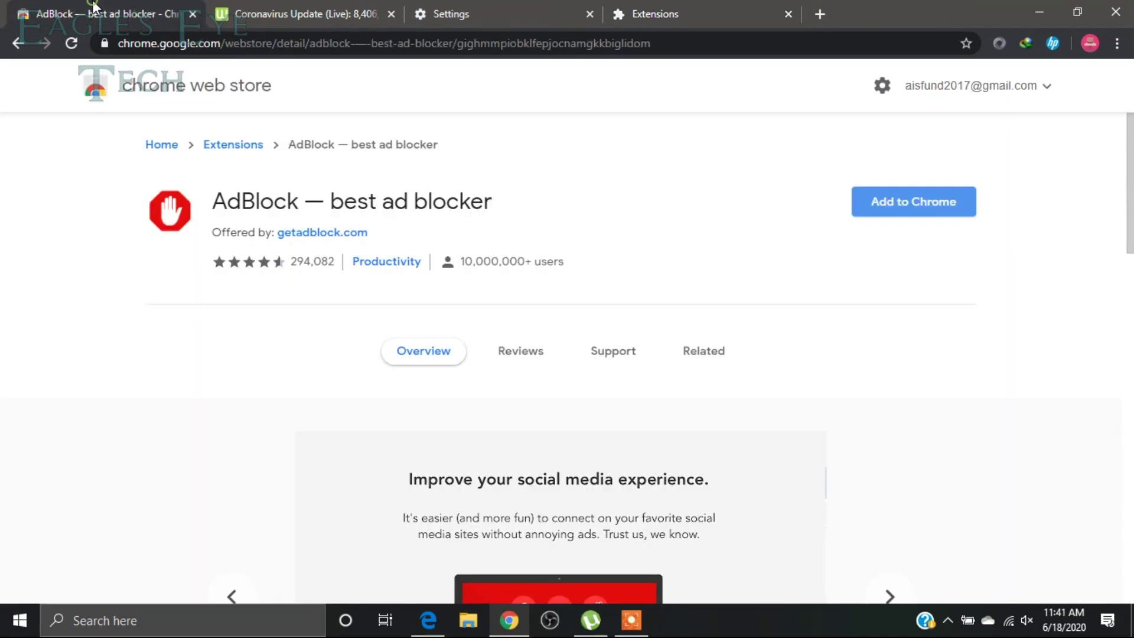
{"action": "left_click", "coordinate": [915, 213]}
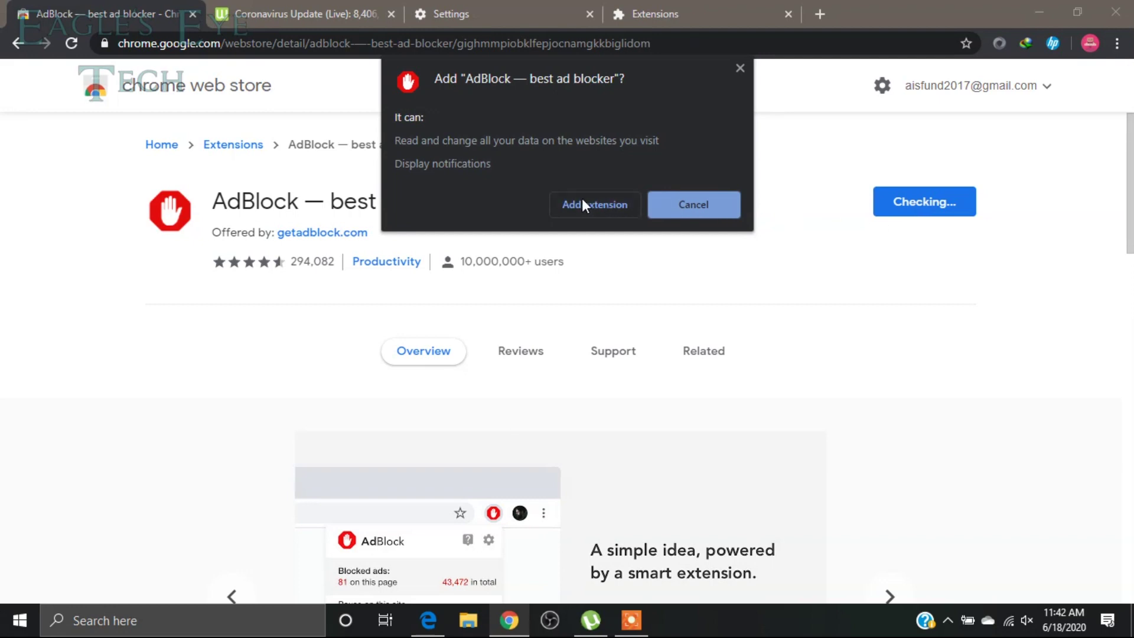
{"action": "left_click", "coordinate": [602, 203]}
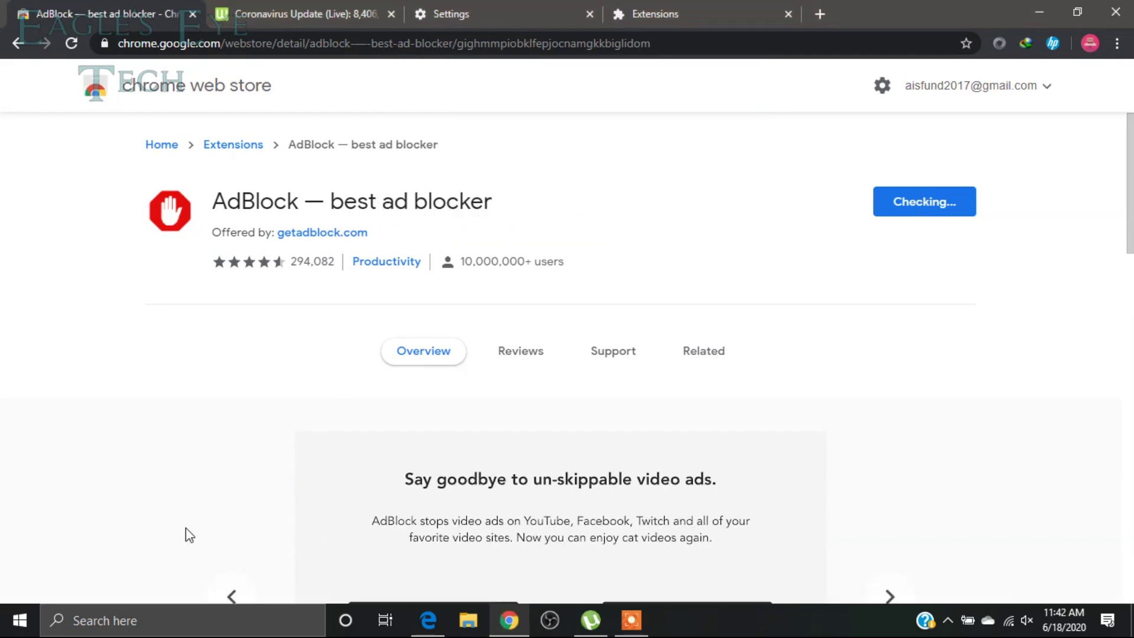
{"action": "left_click", "coordinate": [614, 9]}
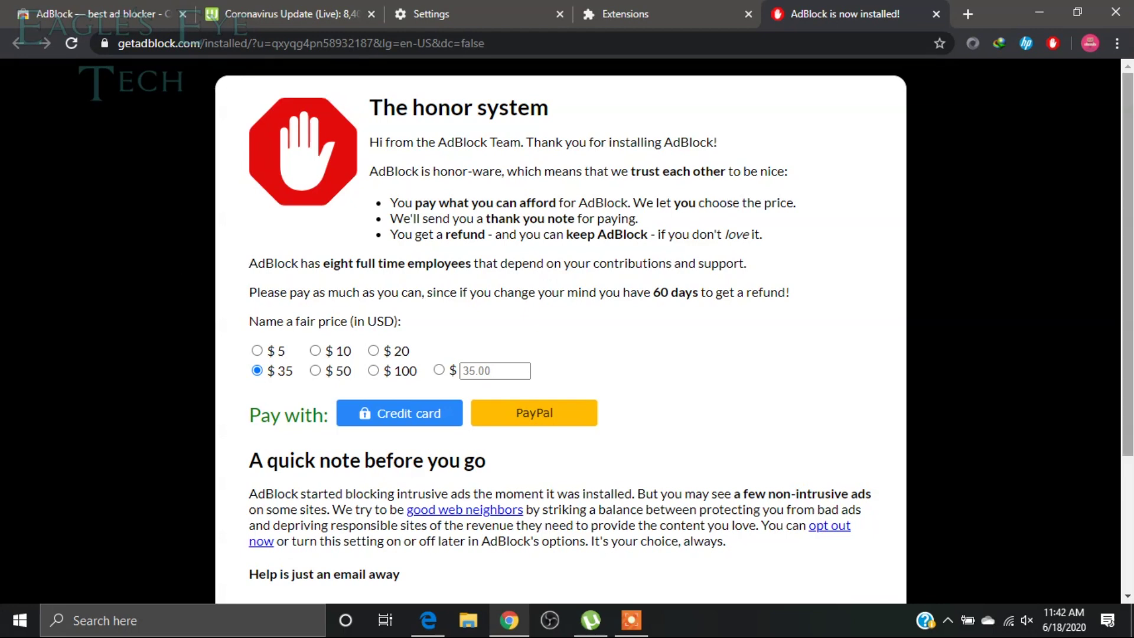
{"action": "scroll", "coordinate": [1131, 232], "scroll_direction": "down", "scroll_amount": 1}
{"action": "scroll", "coordinate": [1131, 233], "scroll_direction": "down", "scroll_amount": 2}
{"action": "scroll", "coordinate": [1130, 204], "scroll_direction": "up", "scroll_amount": 3}
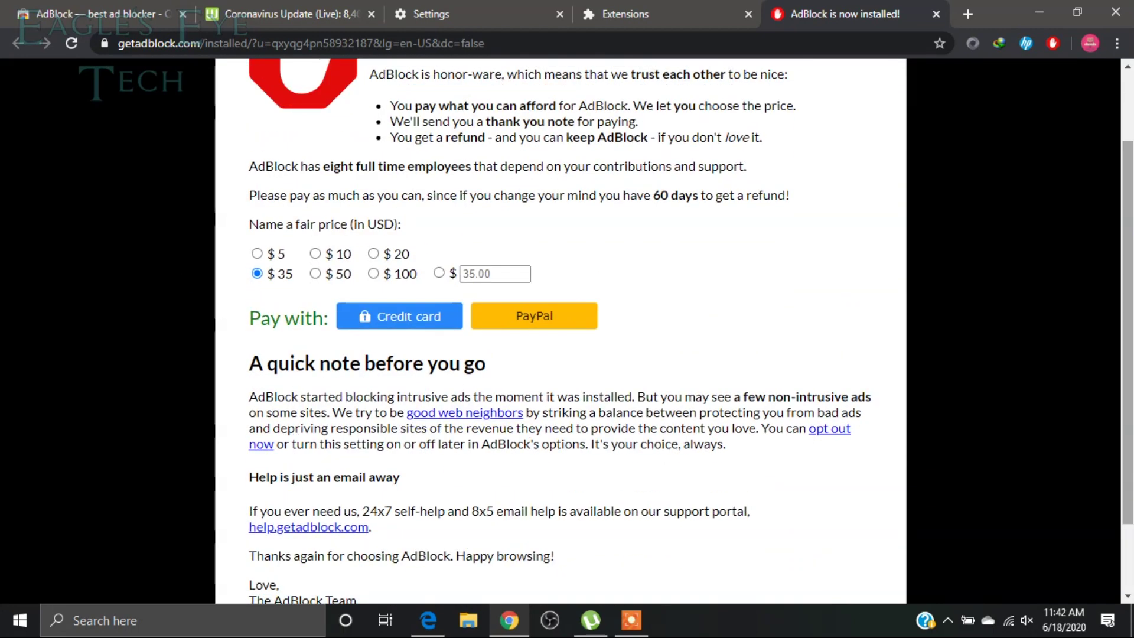
{"action": "left_click", "coordinate": [585, 11]}
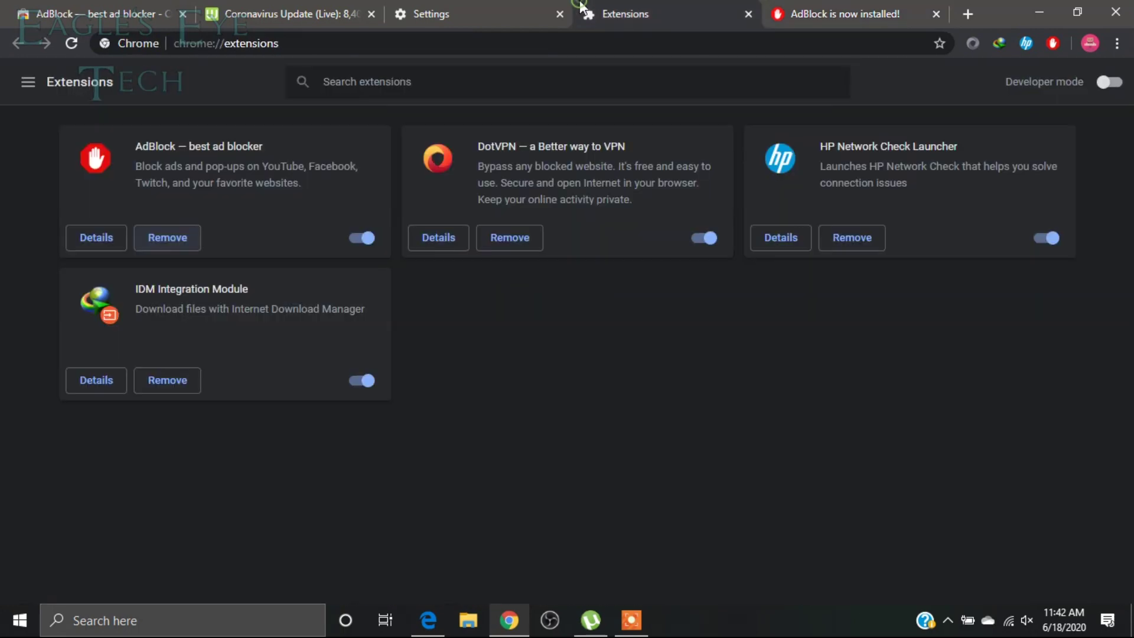
Reload the worldometers page, confirm AdBlock shows 7 blocked ads, and minimize Chrome.
{"action": "left_click", "coordinate": [937, 15]}
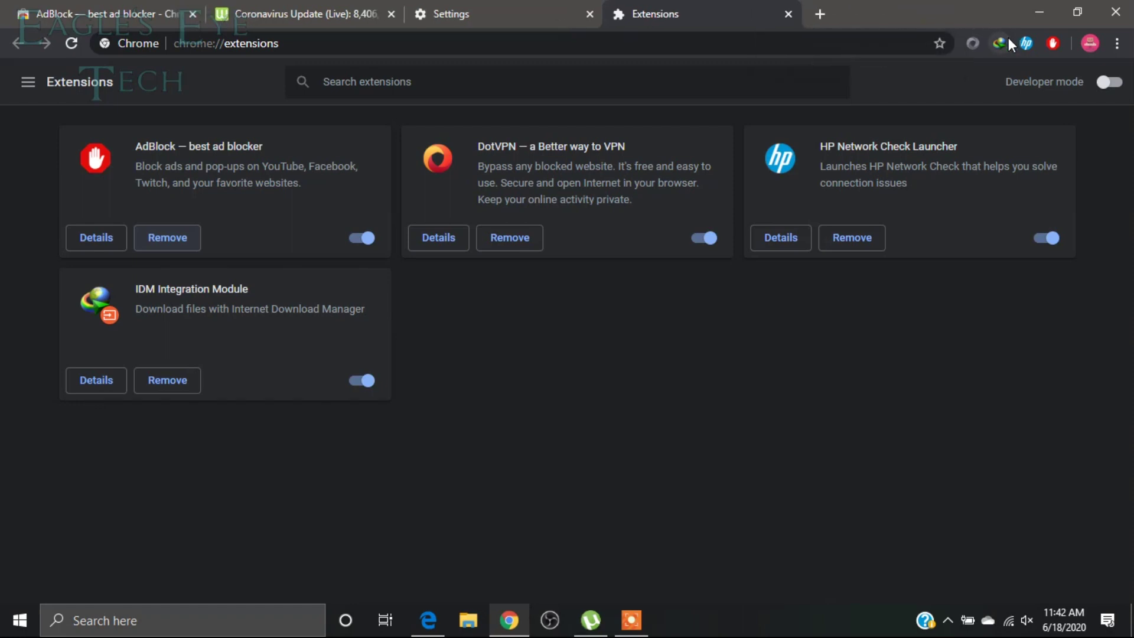
{"action": "left_click", "coordinate": [317, 9]}
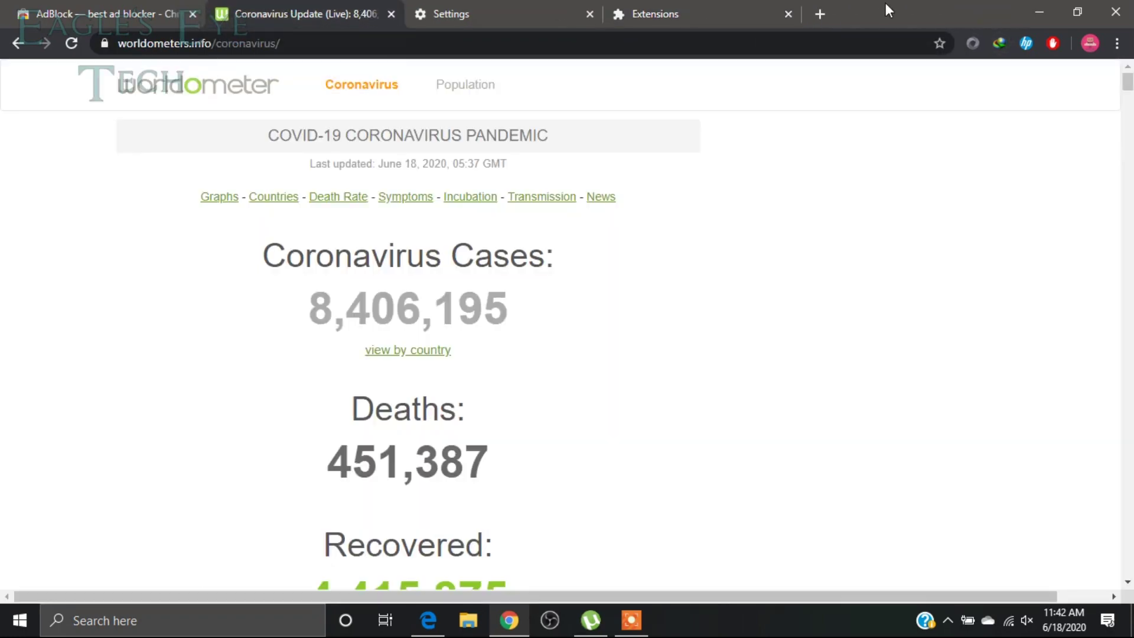
{"action": "left_click", "coordinate": [1053, 45]}
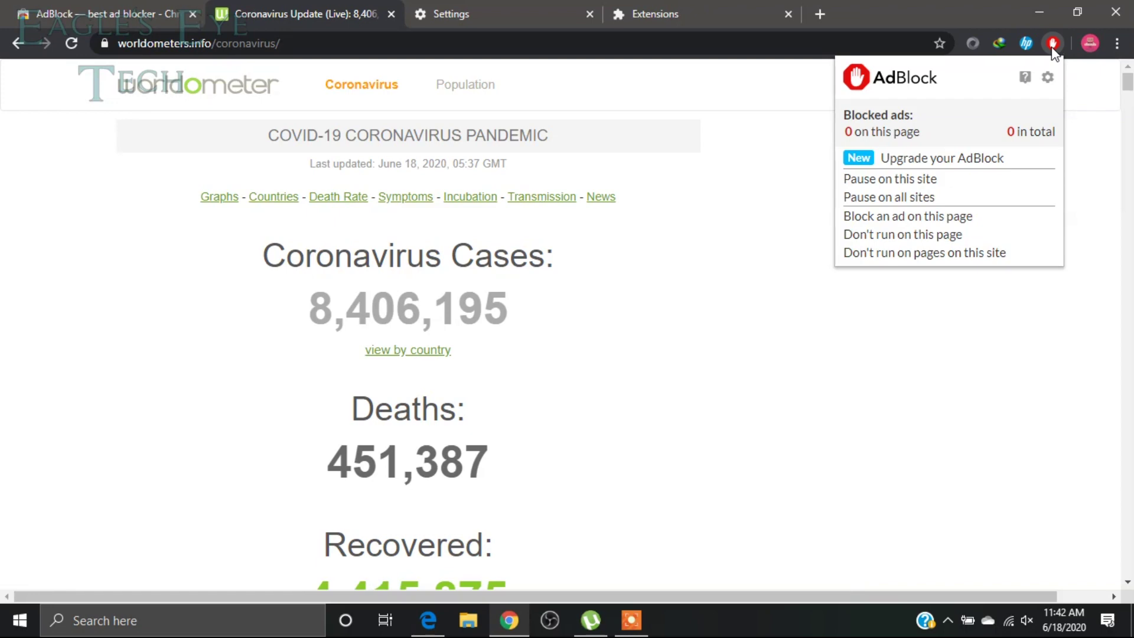
{"action": "left_click", "coordinate": [909, 187]}
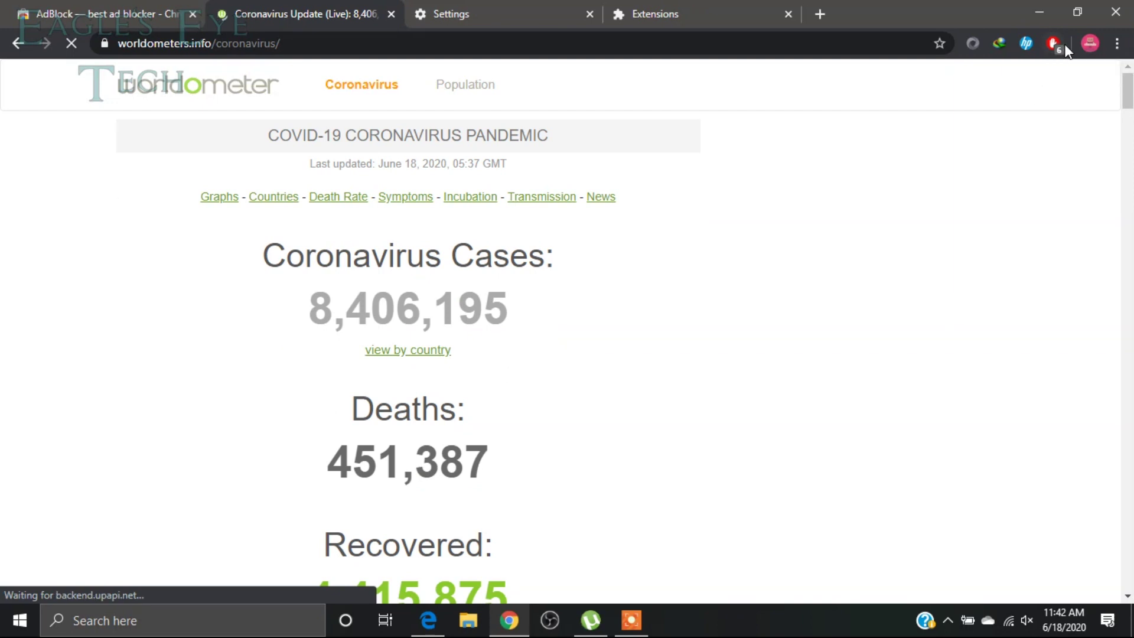
{"action": "left_click", "coordinate": [1053, 42]}
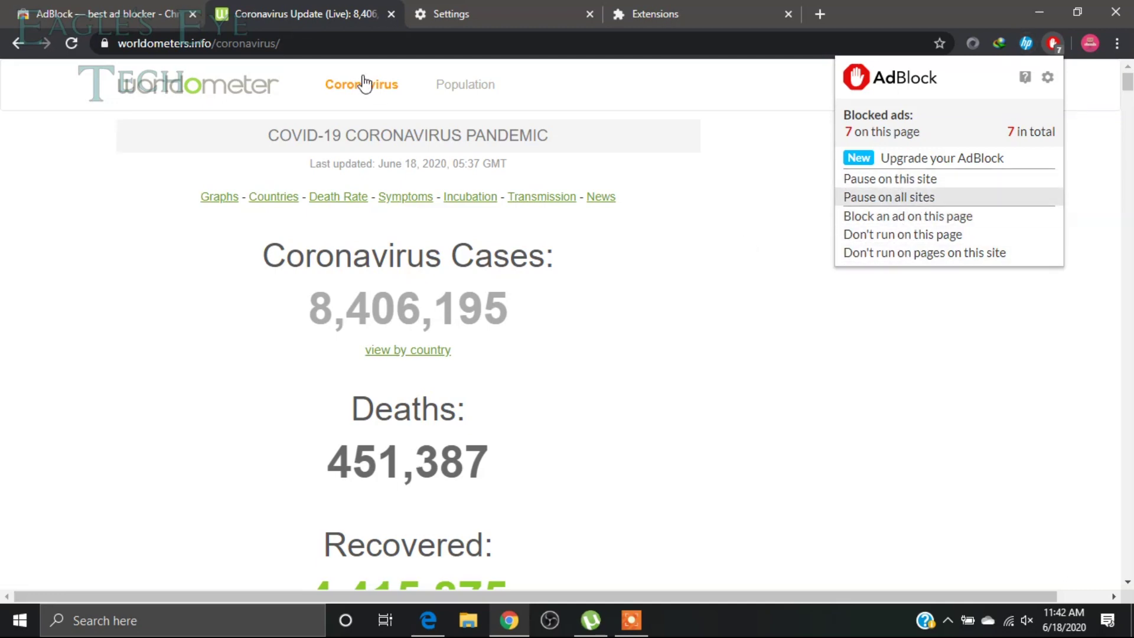
{"action": "left_click", "coordinate": [1051, 8]}
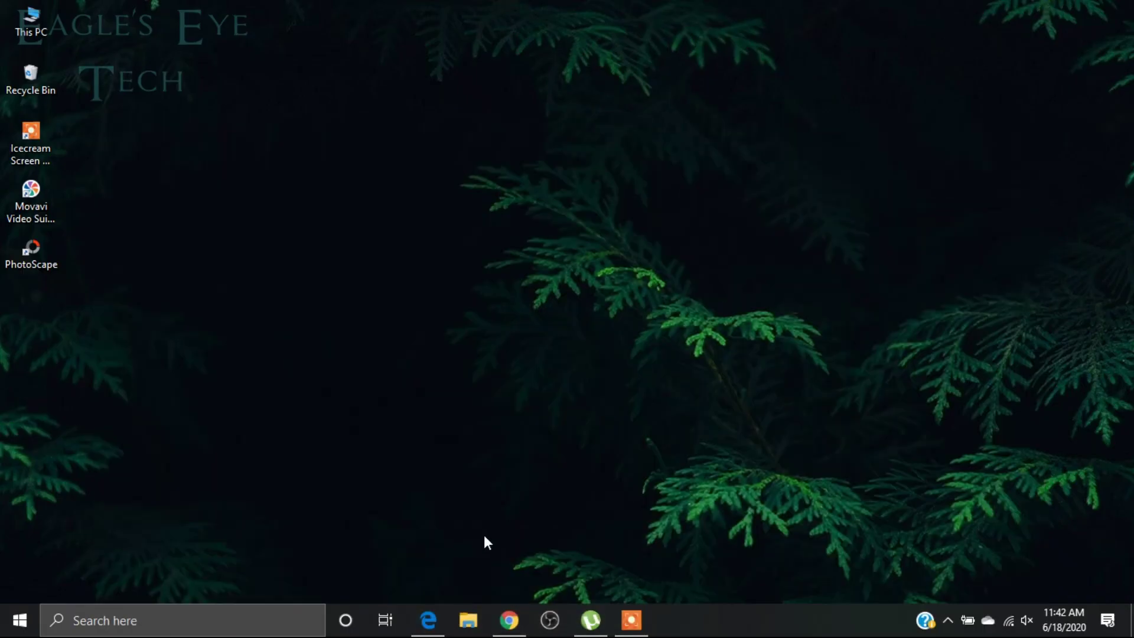
Launch Edge and open a new tab beside the worldometers Coronavirus Update tab.
{"action": "left_click", "coordinate": [427, 622]}
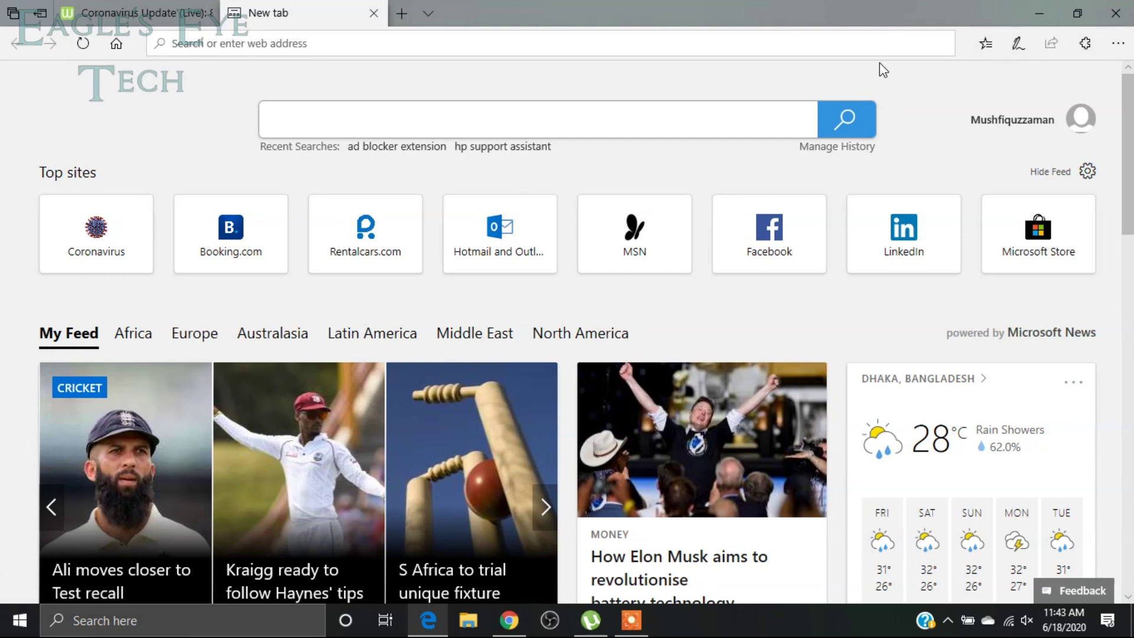
{"action": "left_click", "coordinate": [140, 12]}
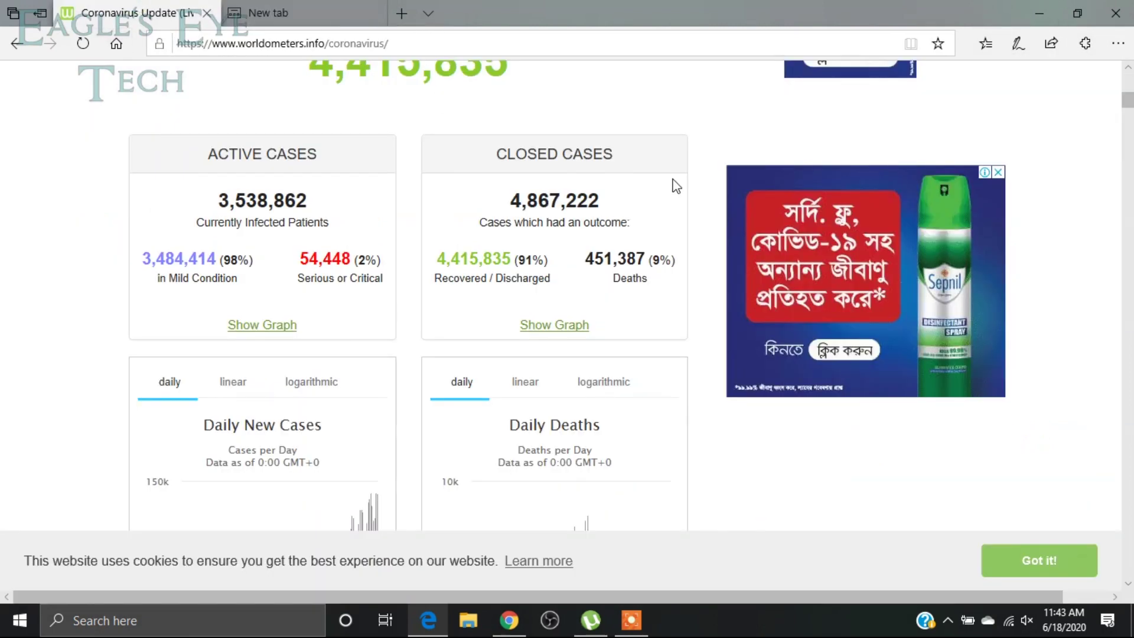
{"action": "left_click_drag", "start_coordinate": [1129, 106], "coordinate": [1131, 121]}
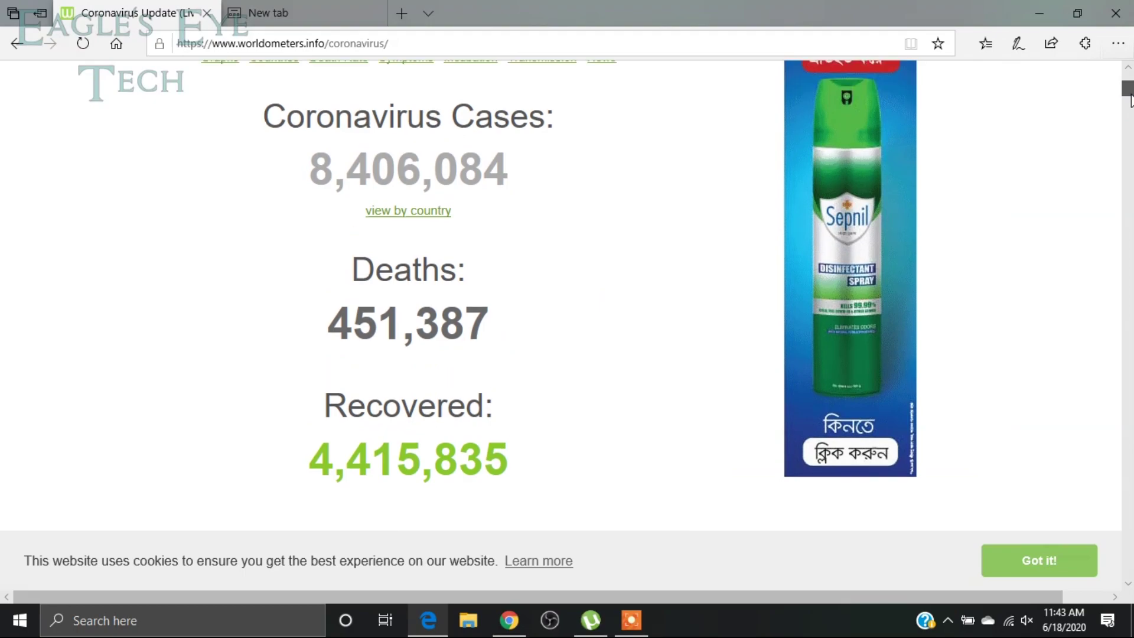
{"action": "left_click_drag", "start_coordinate": [1131, 121], "coordinate": [1130, 82]}
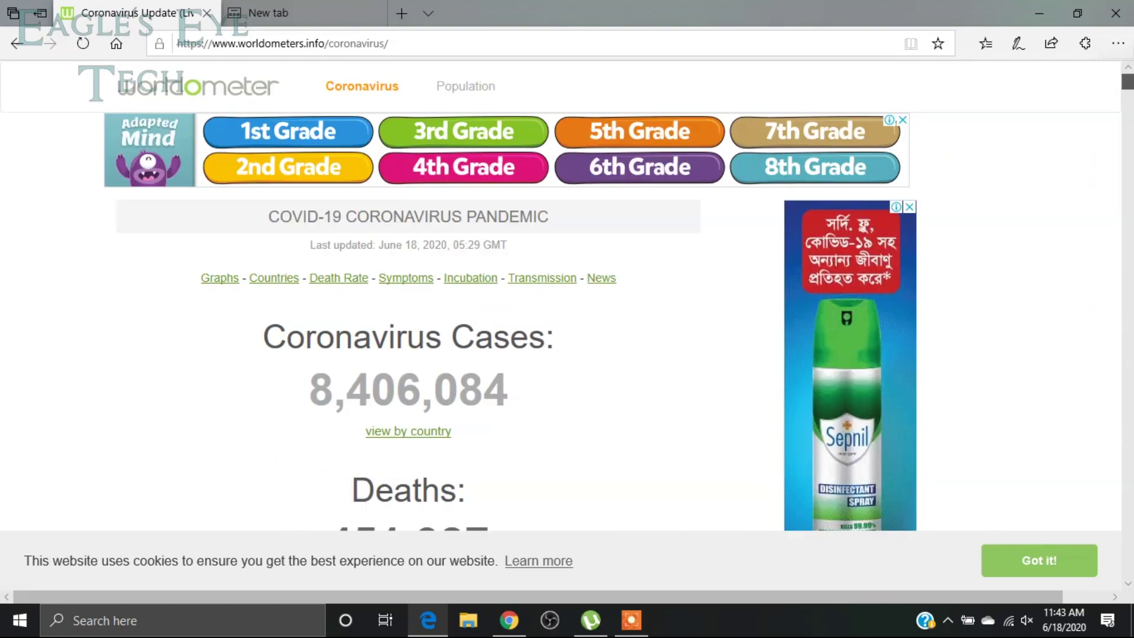
{"action": "left_click", "coordinate": [310, 11]}
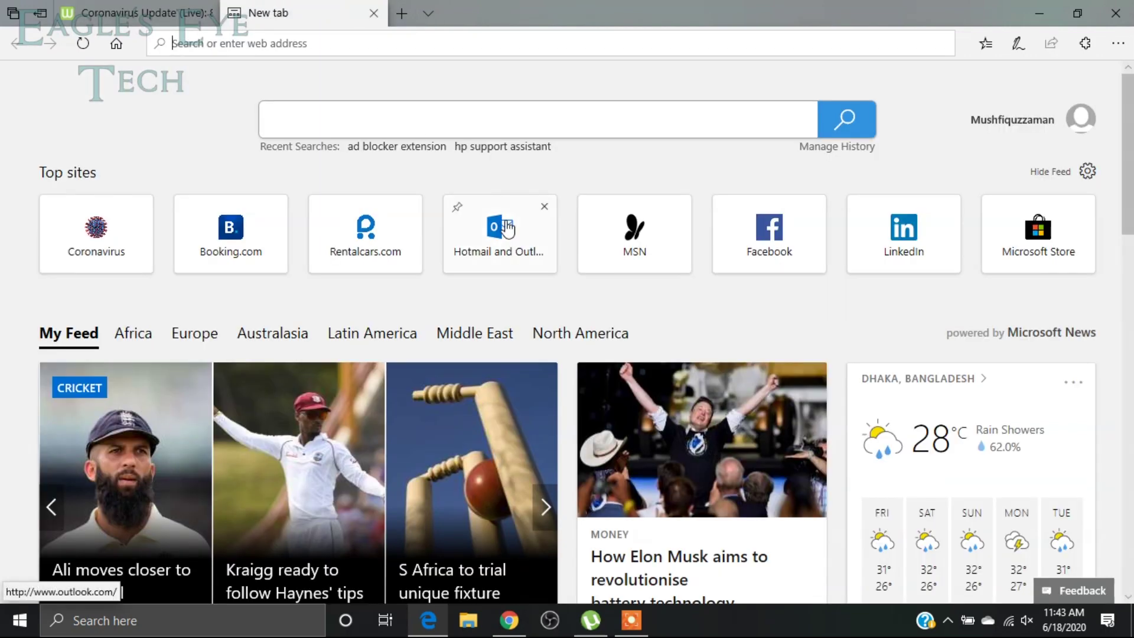
Open Edge's Extensions pane and go to 'Explore more extensions' in the Microsoft Store.
{"action": "left_click", "coordinate": [1119, 44]}
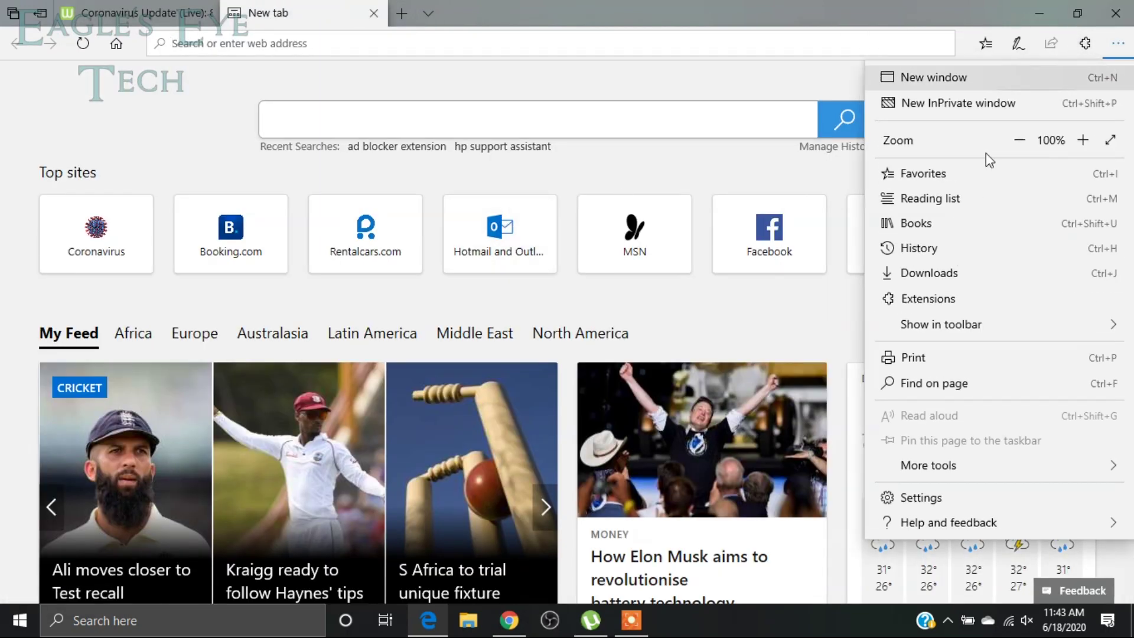
{"action": "left_click", "coordinate": [925, 300]}
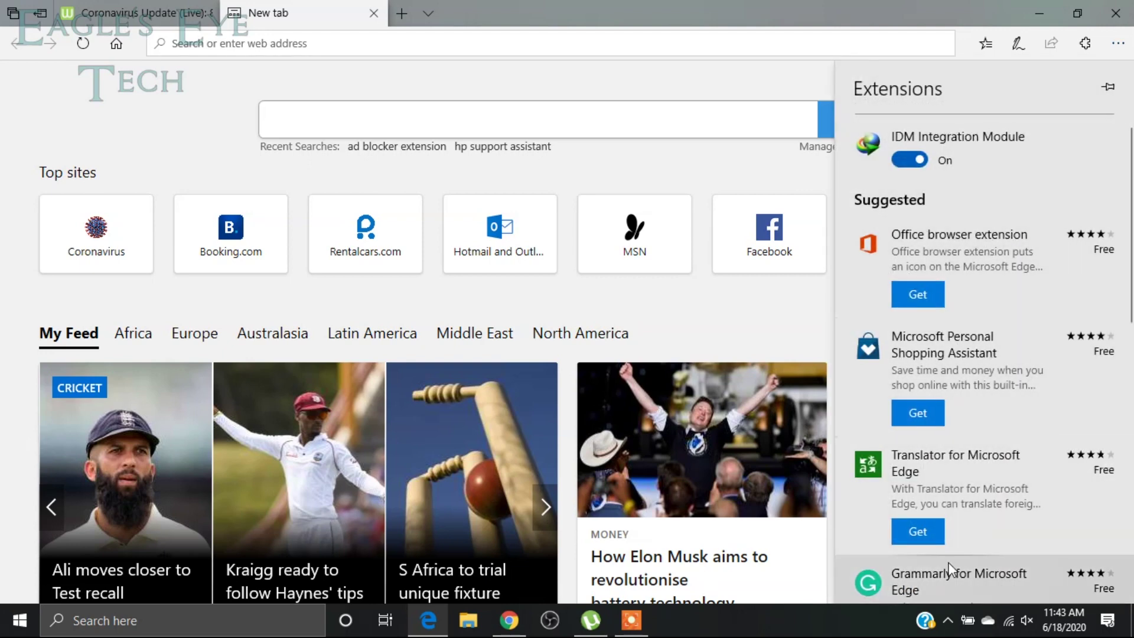
{"action": "left_click_drag", "start_coordinate": [1130, 295], "coordinate": [1129, 564]}
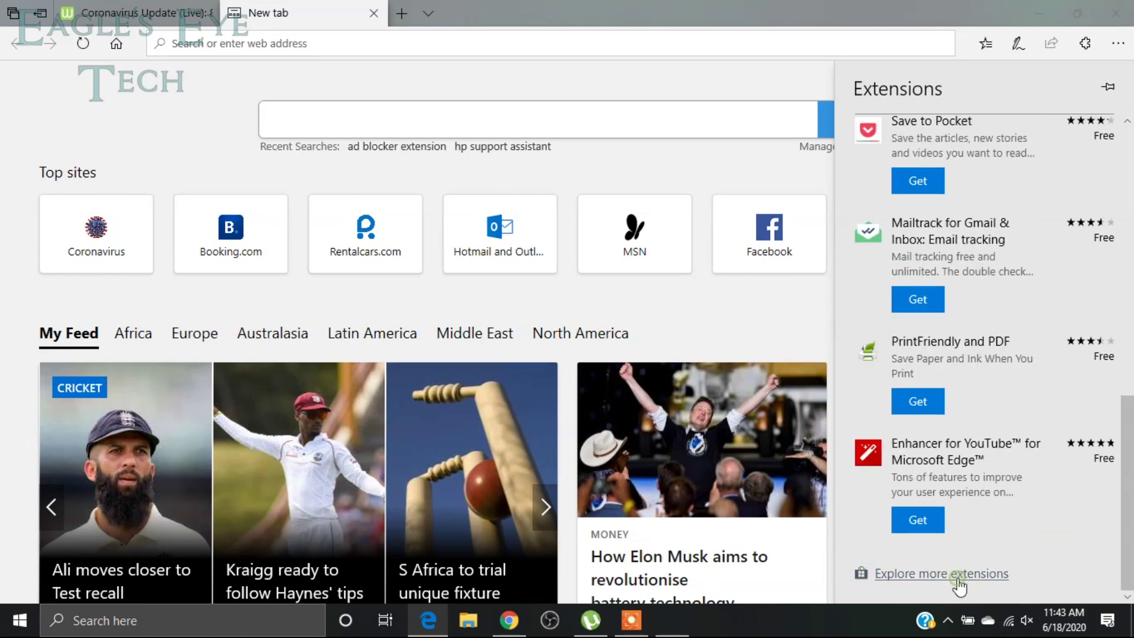
{"action": "left_click", "coordinate": [956, 578]}
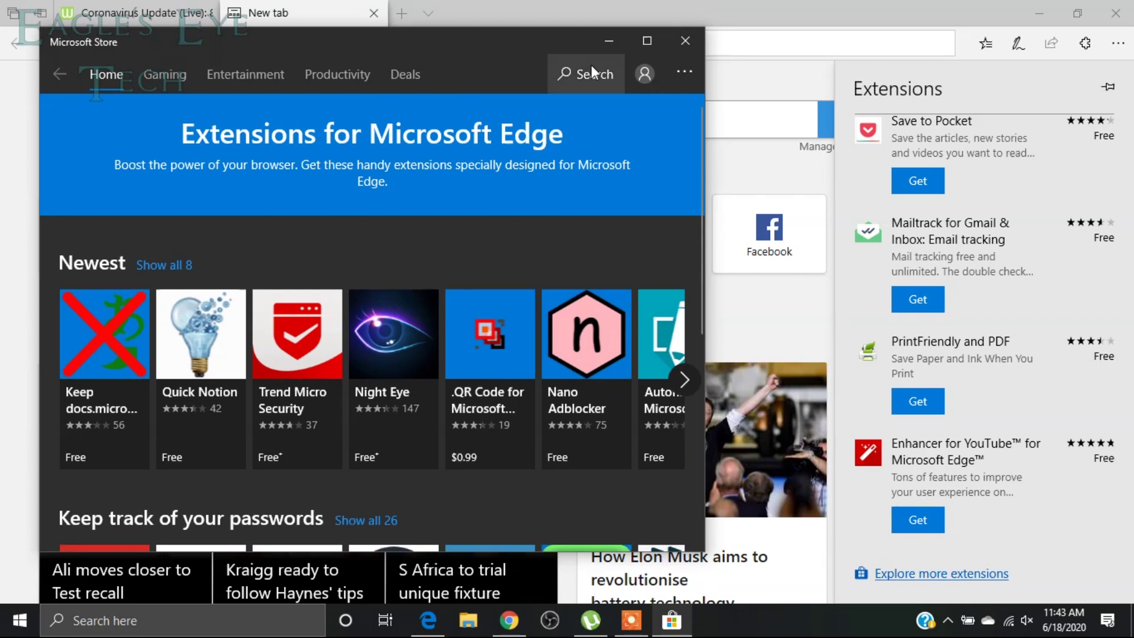
Search the Microsoft Store for 'ad block', install AdBlock, and launch it in Edge.
{"action": "left_click", "coordinate": [590, 64]}
{"action": "type", "text": "ad bloc"}
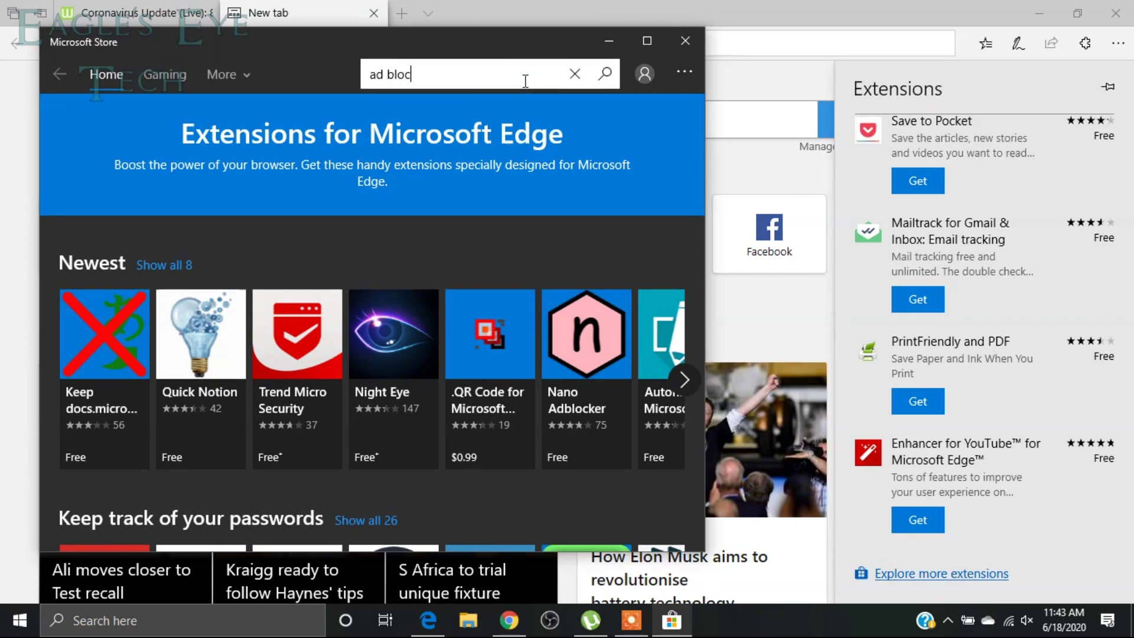
{"action": "type", "text": "k"}
{"action": "key", "text": "Return"}
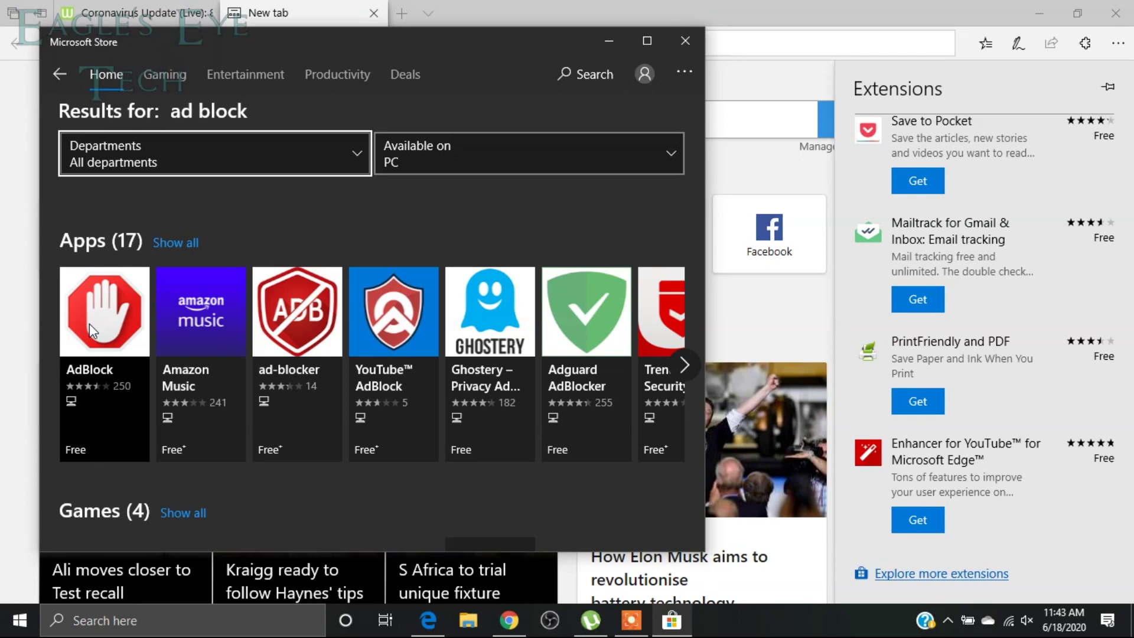
{"action": "left_click", "coordinate": [89, 324]}
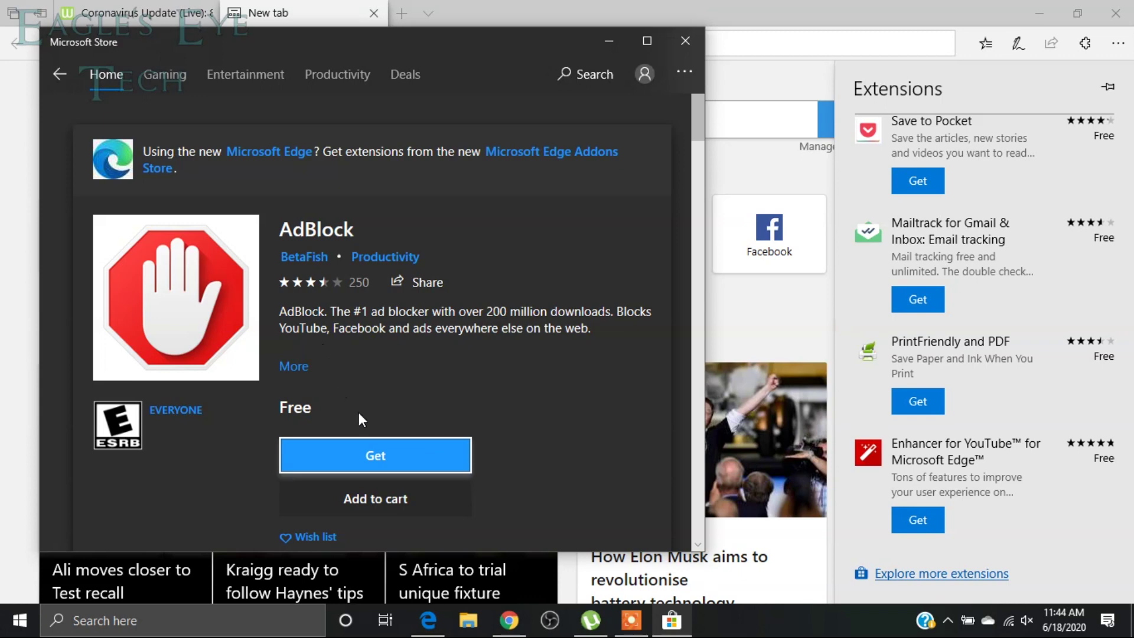
{"action": "left_click", "coordinate": [376, 458]}
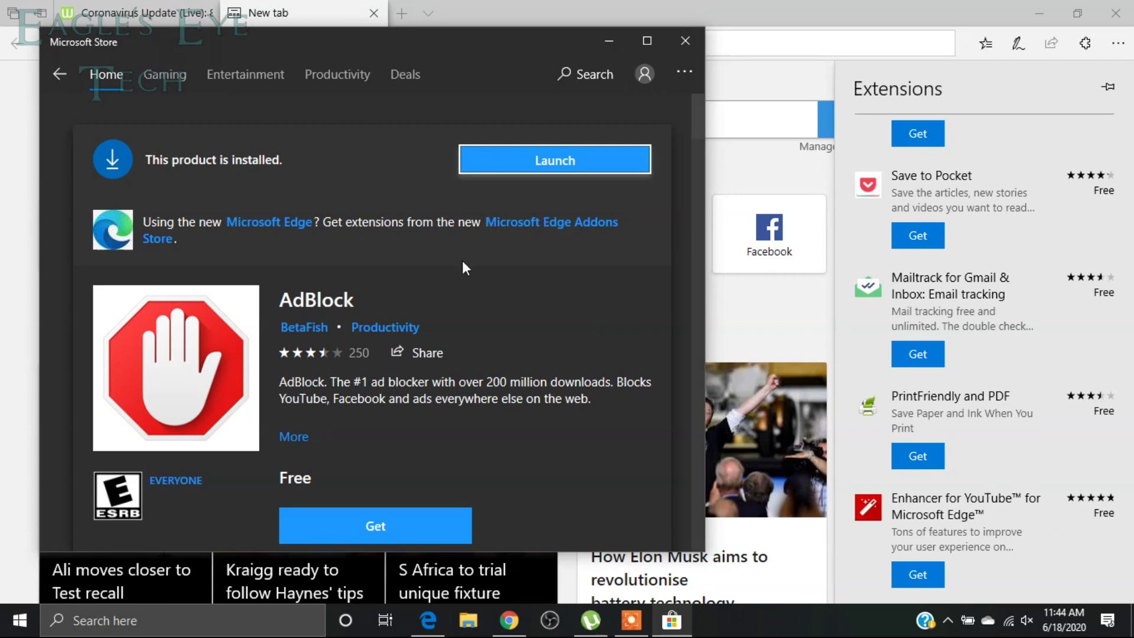
{"action": "left_click", "coordinate": [548, 162]}
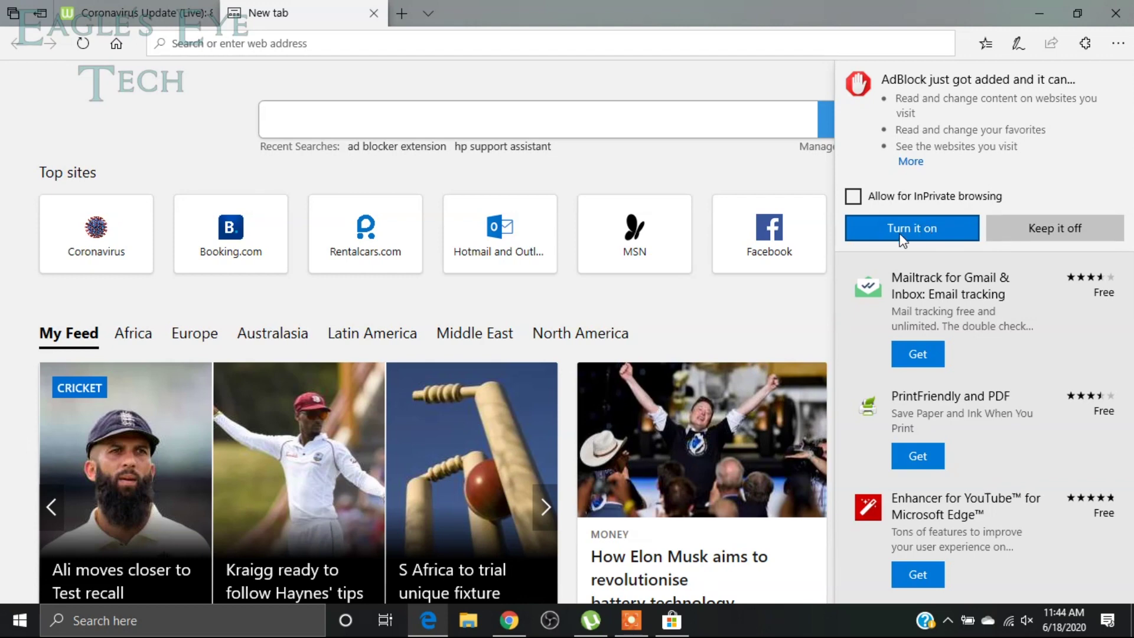
Turn on the AdBlock extension in Edge and close its welcome tab.
{"action": "left_click", "coordinate": [904, 230]}
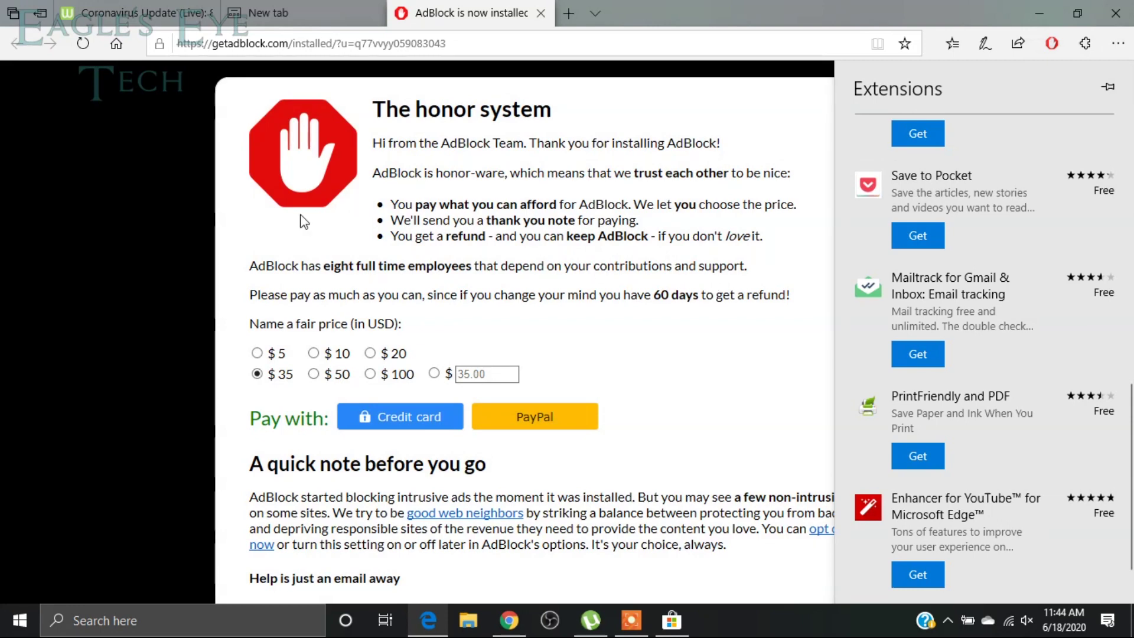
{"action": "left_click", "coordinate": [73, 238]}
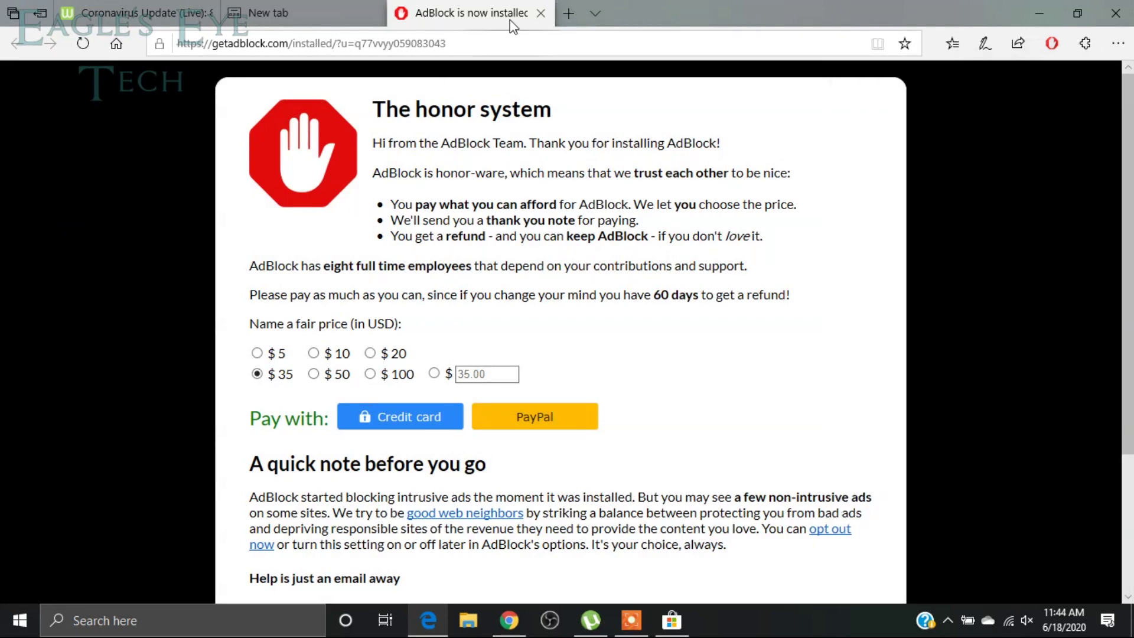
{"action": "left_click", "coordinate": [541, 13]}
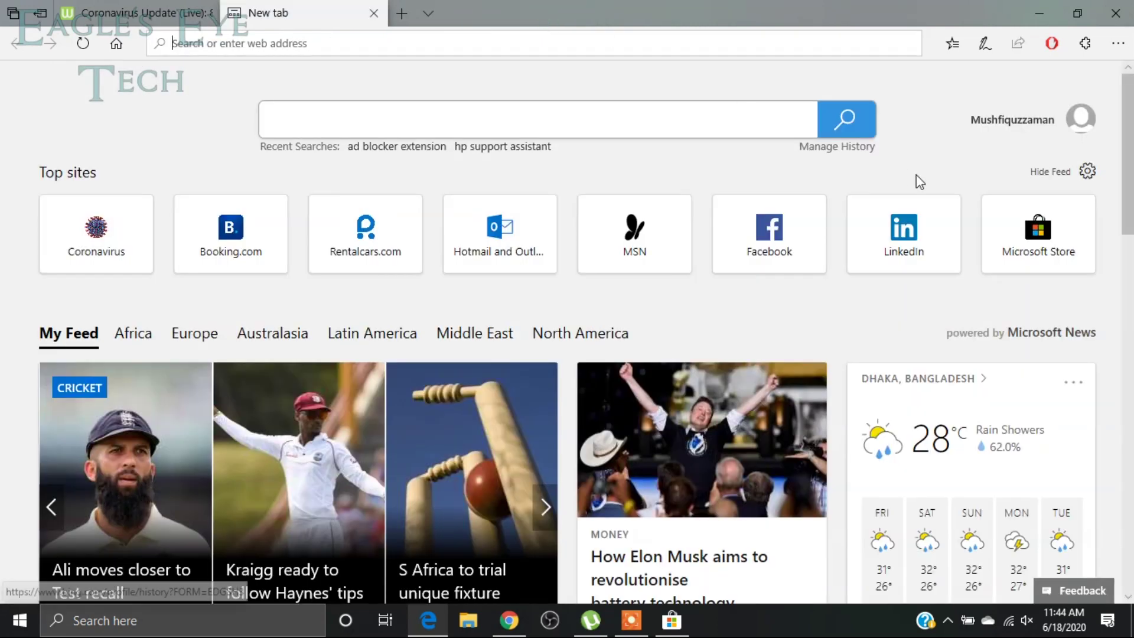
Confirm AdBlock shows as On under Extensions, then close the New tab.
{"action": "left_click", "coordinate": [1114, 43]}
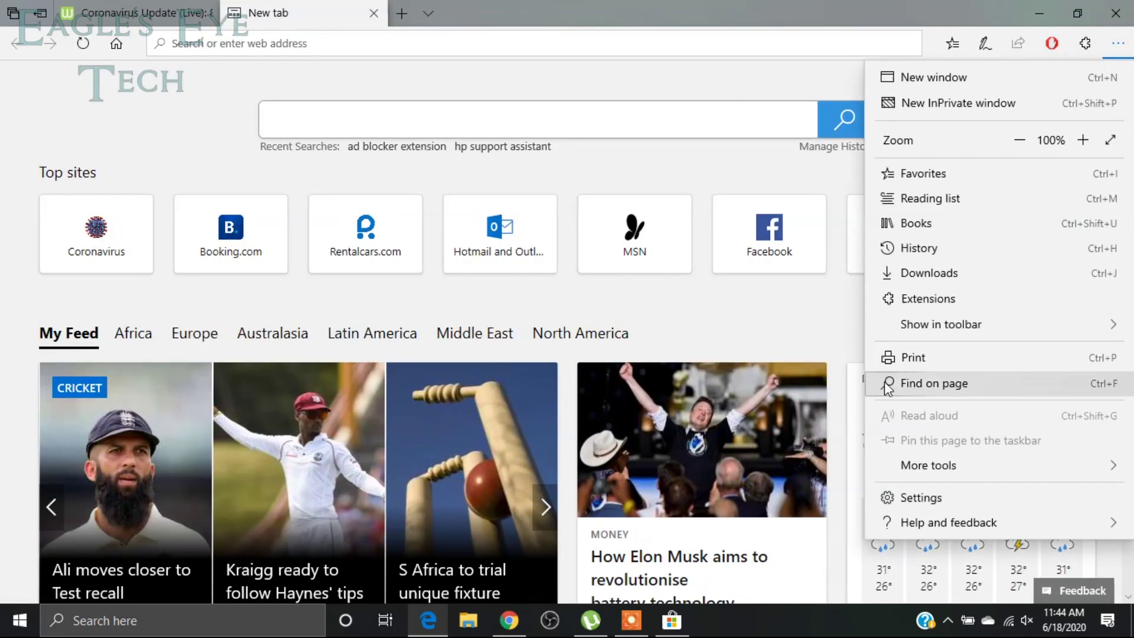
{"action": "left_click", "coordinate": [924, 308]}
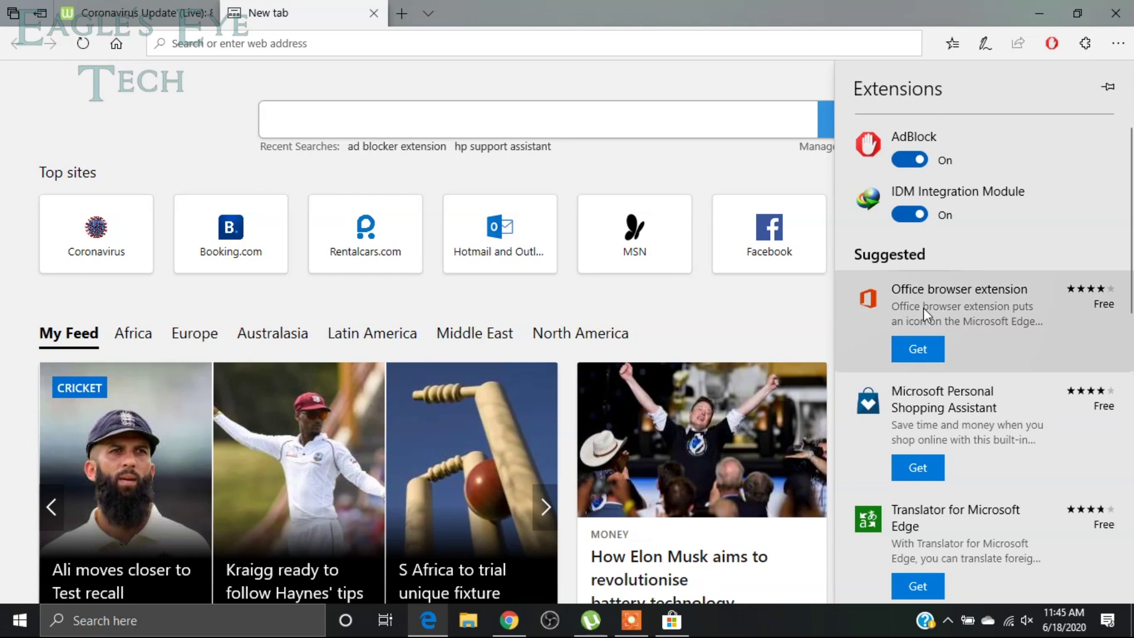
{"action": "mouse_move", "coordinate": [975, 149]}
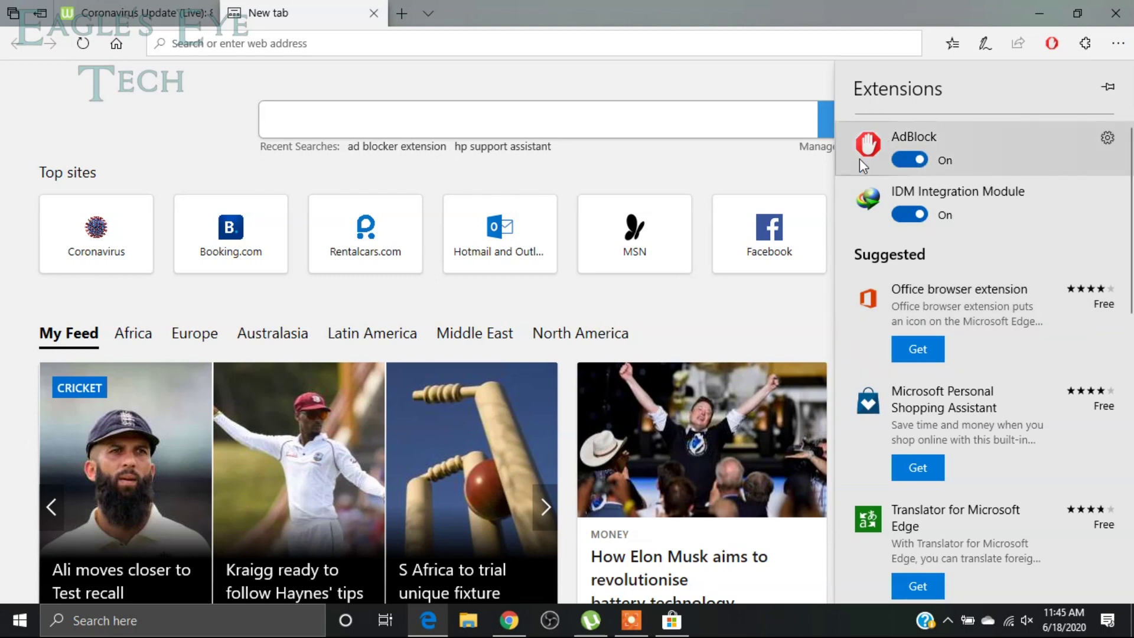
{"action": "left_click", "coordinate": [374, 11]}
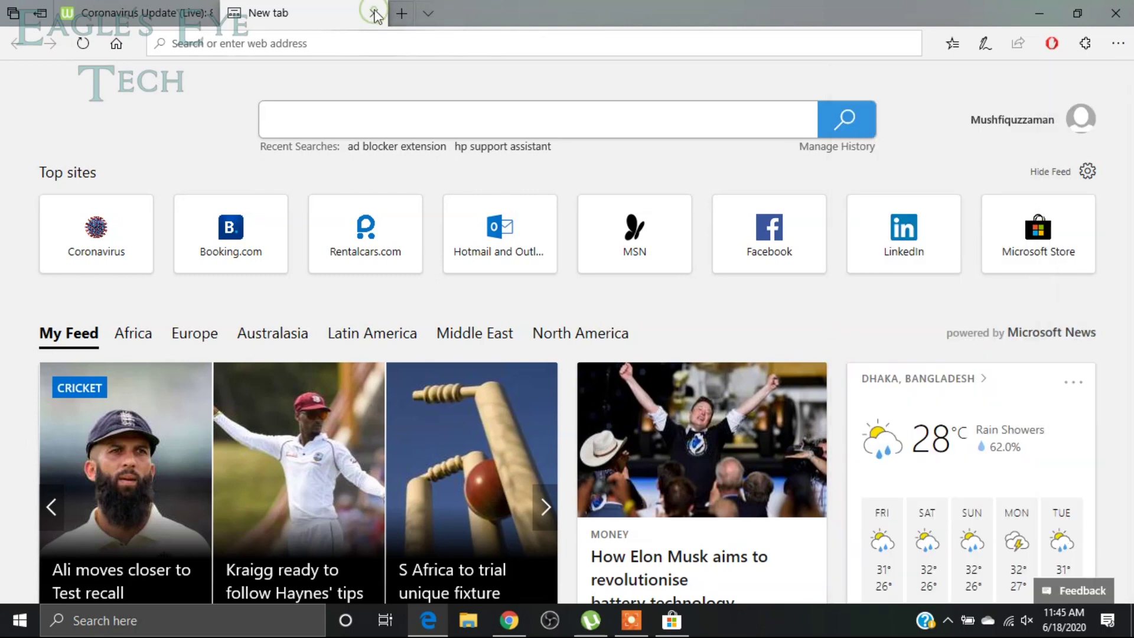
{"action": "left_click", "coordinate": [374, 13]}
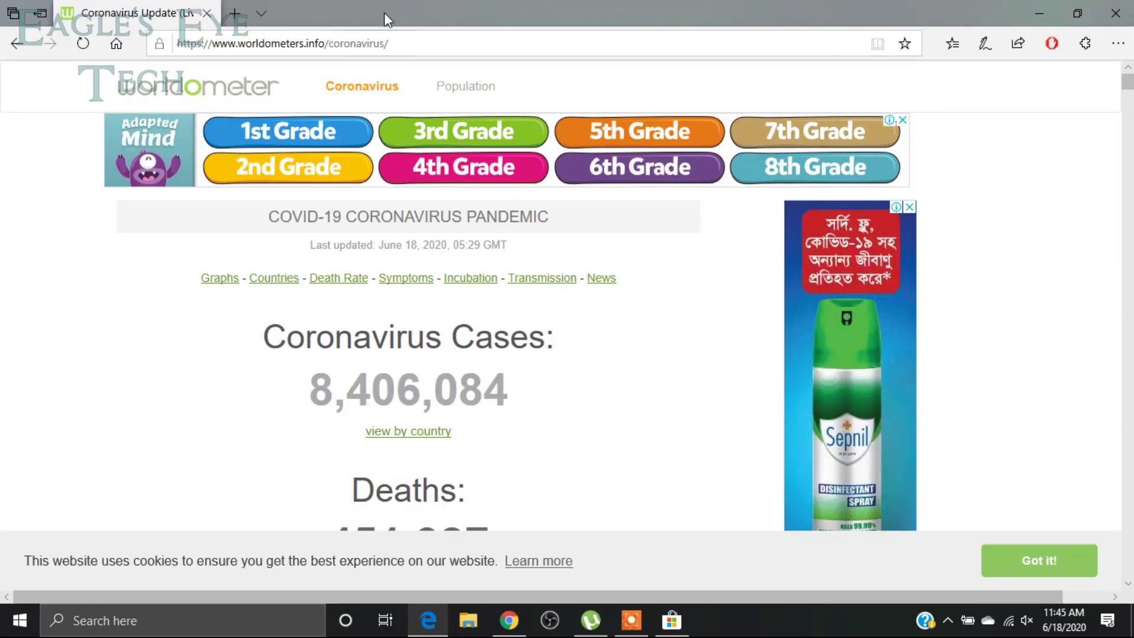
Reload the worldometers coronavirus page and confirm AdBlock reports 2 ads blocked.
{"action": "left_click", "coordinate": [83, 43]}
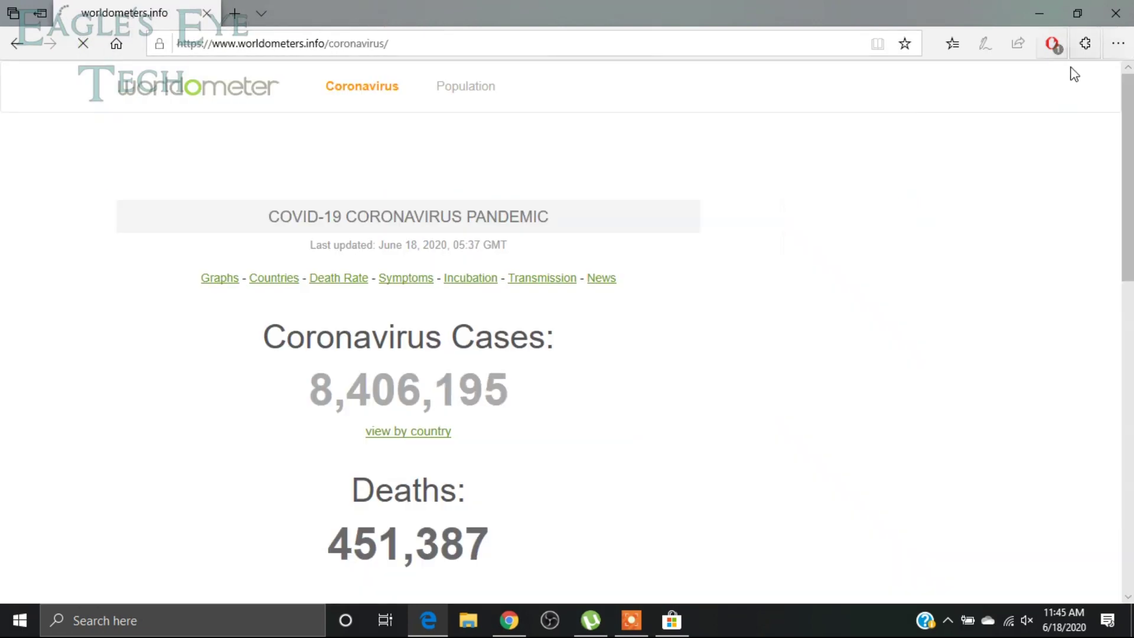
{"action": "scroll", "coordinate": [1130, 108], "scroll_direction": "down", "scroll_amount": 5}
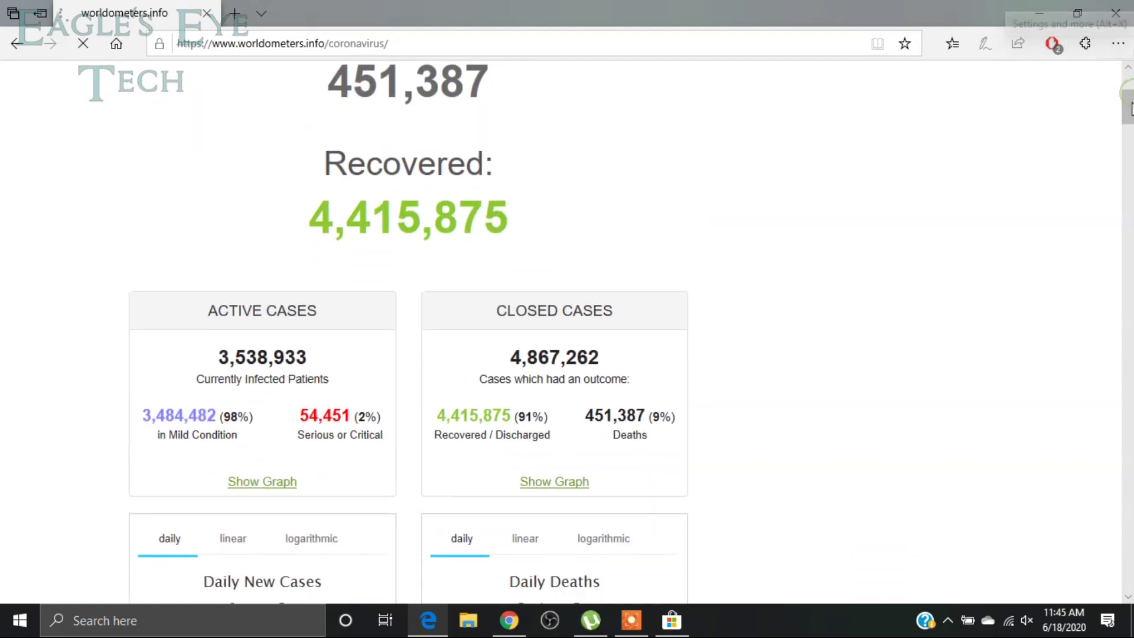
{"action": "scroll", "coordinate": [1130, 109], "scroll_direction": "down", "scroll_amount": 5}
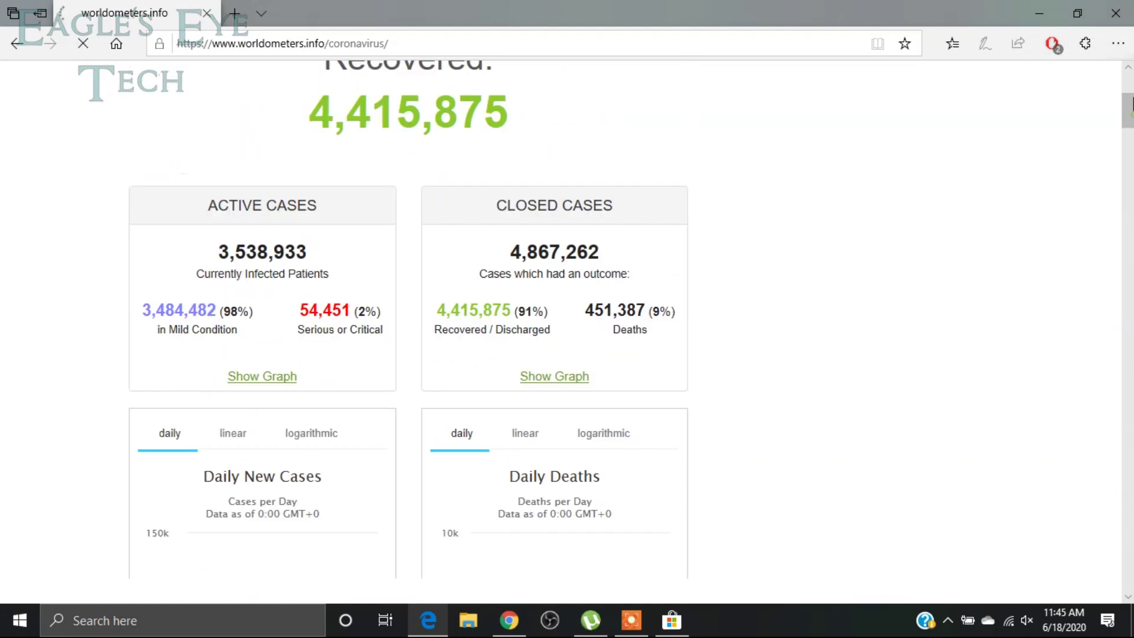
{"action": "scroll", "coordinate": [1131, 107], "scroll_direction": "up", "scroll_amount": 6}
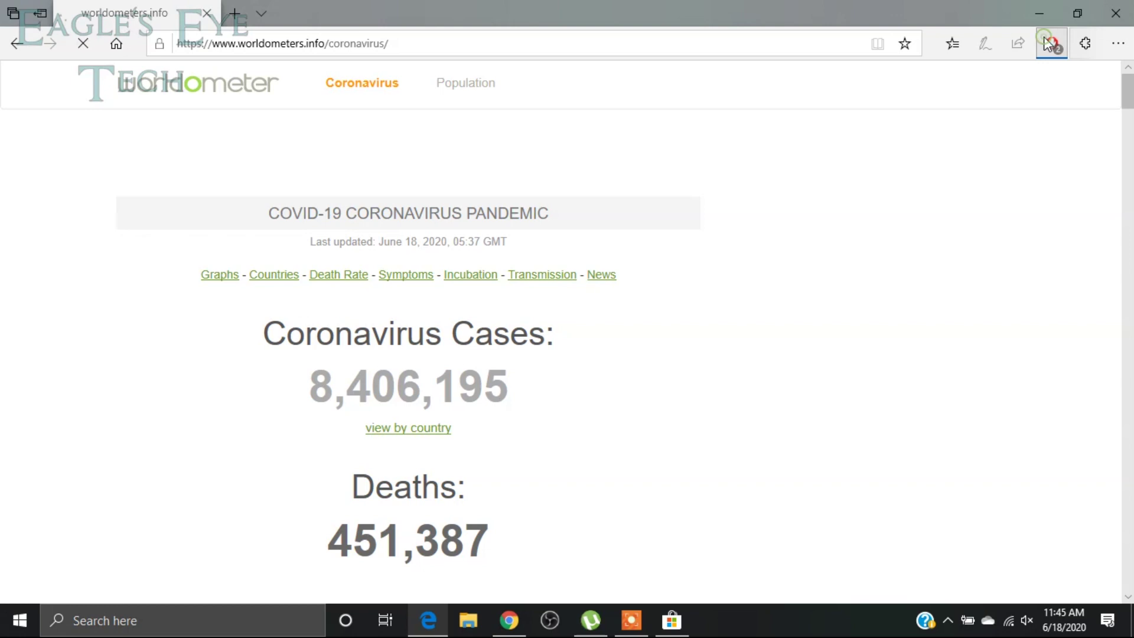
{"action": "left_click", "coordinate": [1051, 45]}
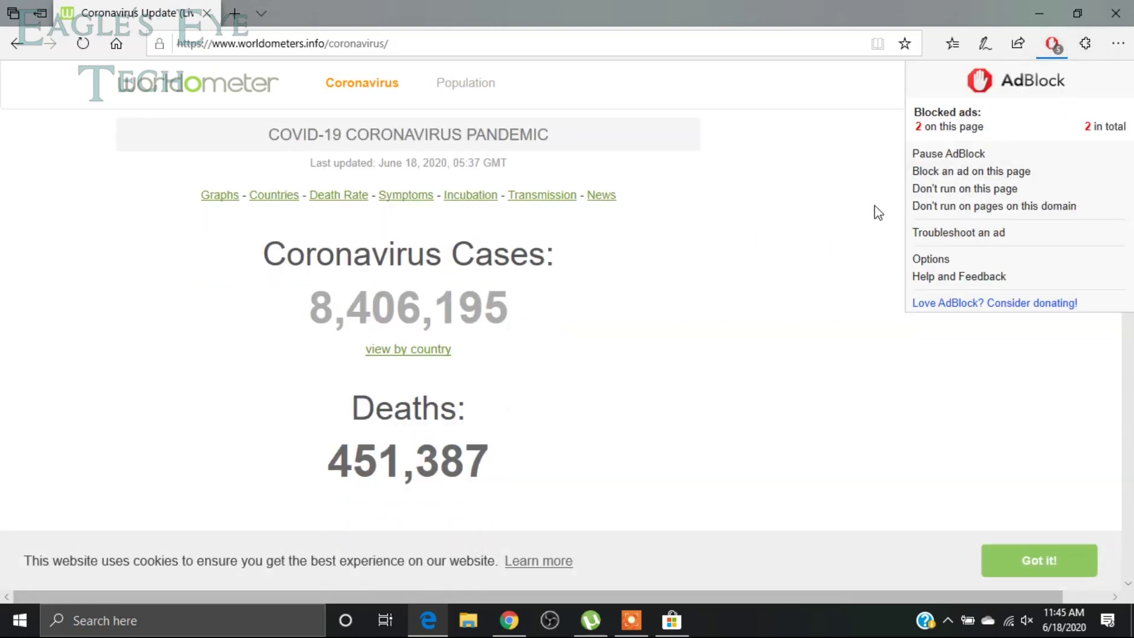
{"action": "left_click", "coordinate": [725, 103]}
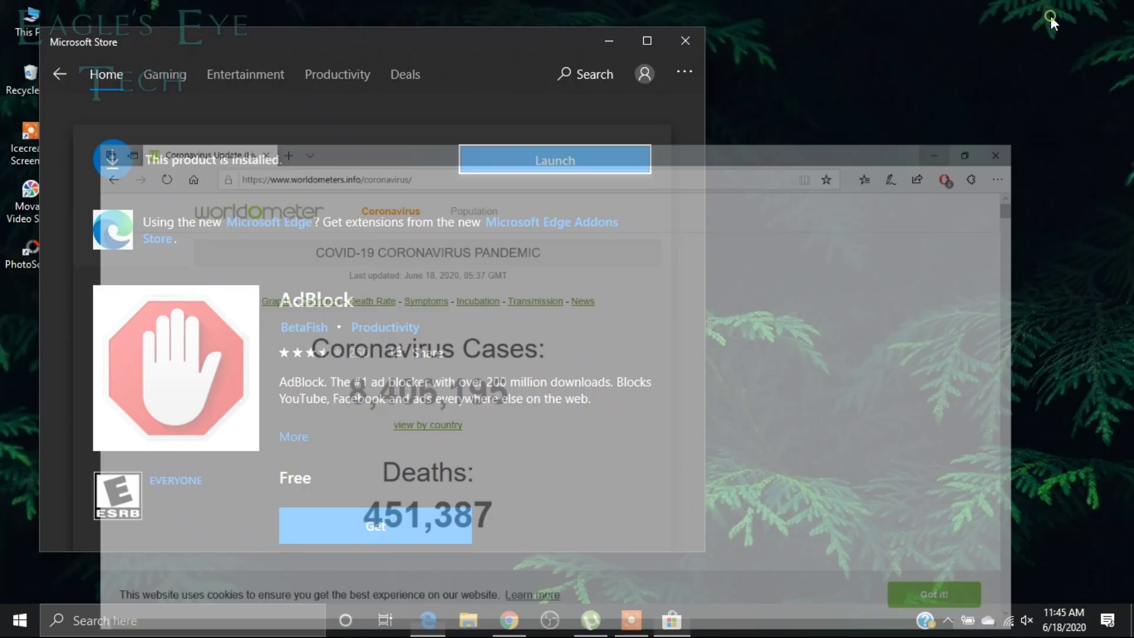
Minimise the Microsoft Store window to reveal the fern-wallpaper desktop.
{"action": "left_click", "coordinate": [602, 36]}
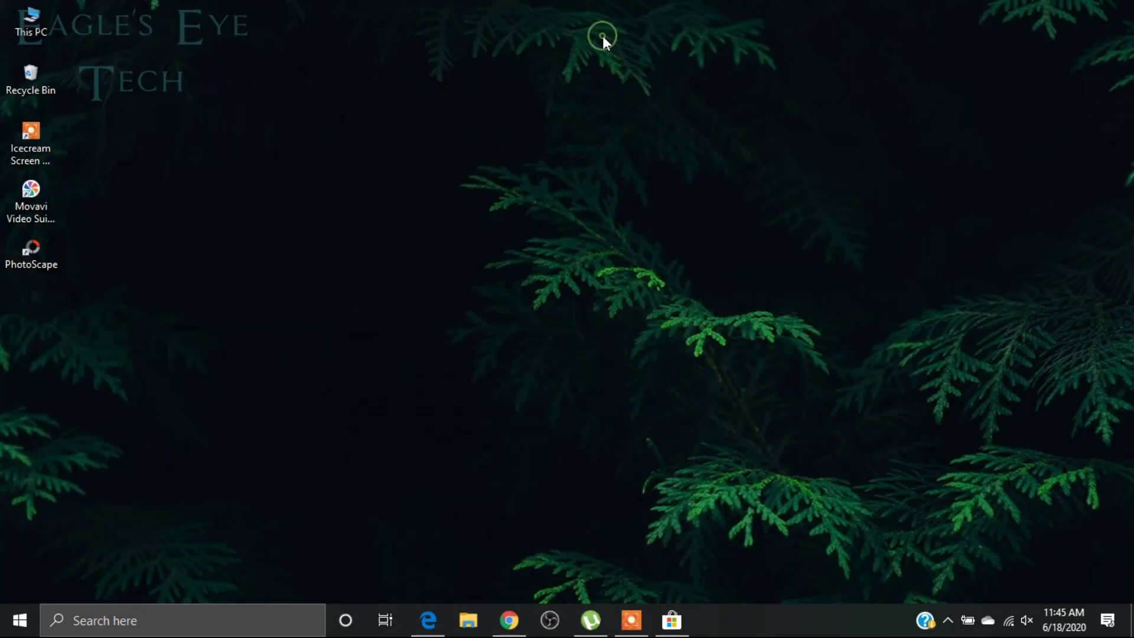